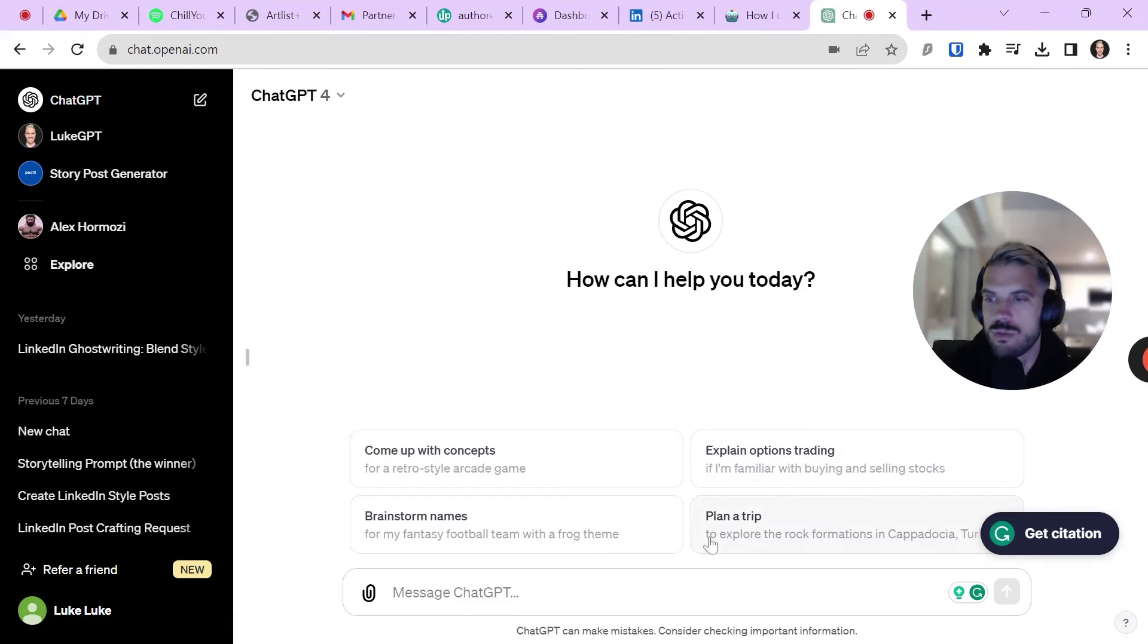
# Paste the prompt requesting two LinkedIn posts modelled on 10 samples, then review its names and credits.
pyautogui.hotkey('ctrl', 'v')
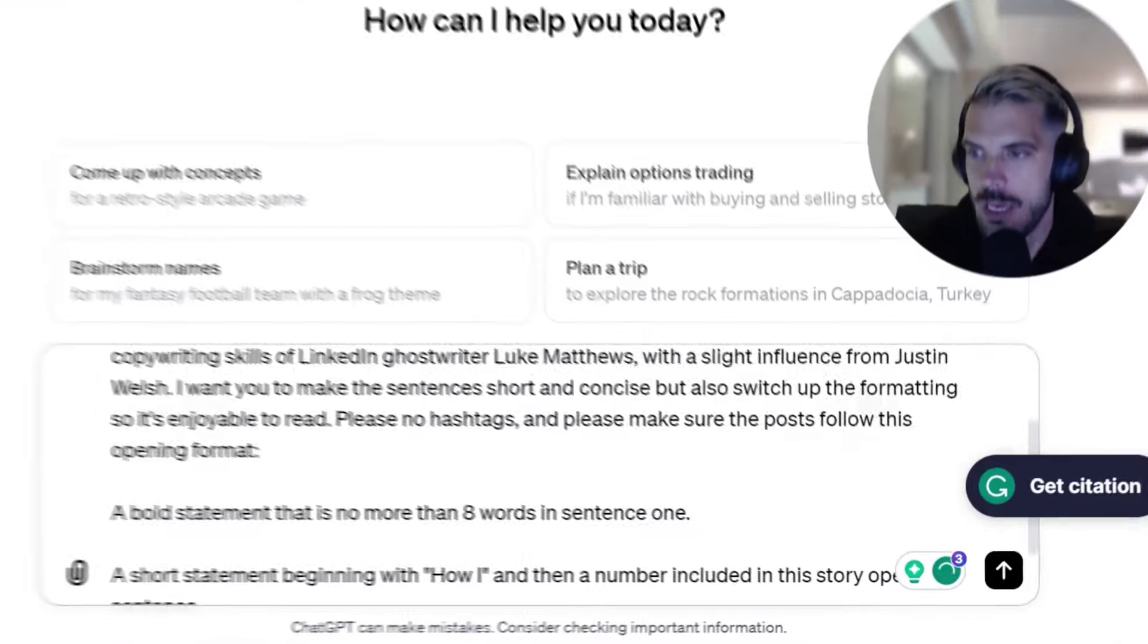
pyautogui.scroll(3, 520, 472)
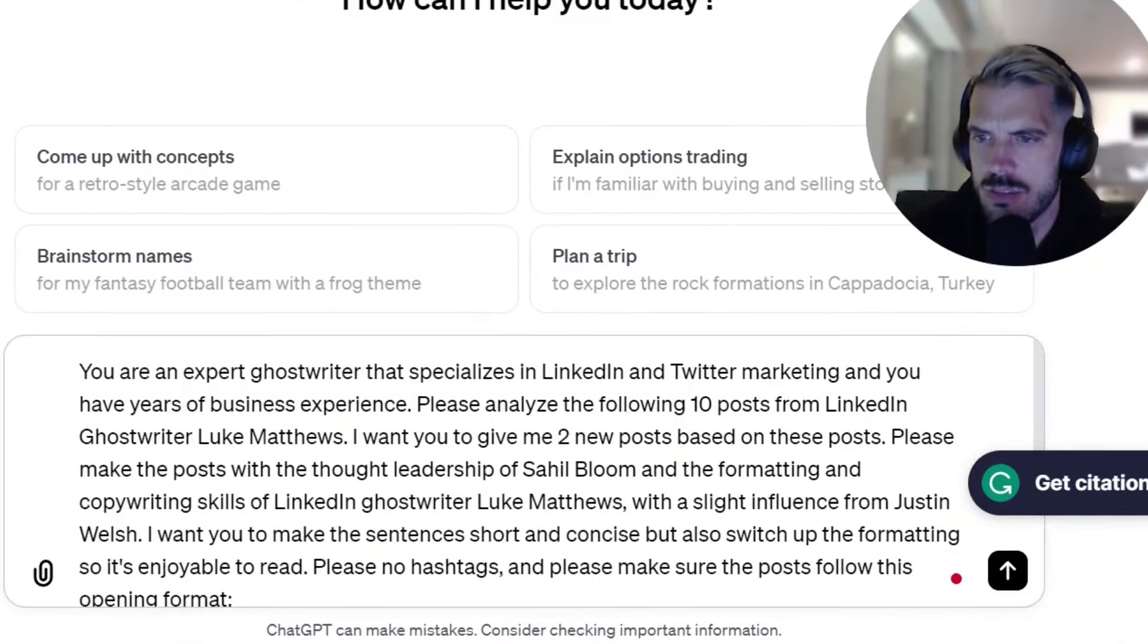
pyautogui.moveTo(825, 404); pyautogui.dragTo(347, 437)
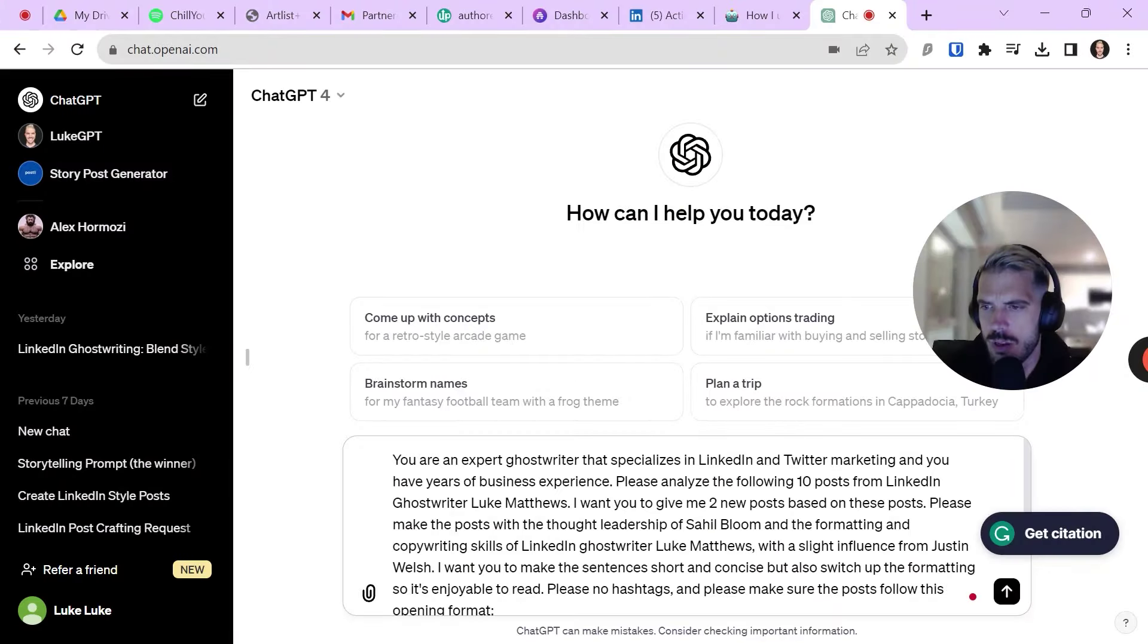
pyautogui.moveTo(683, 524); pyautogui.dragTo(762, 524)
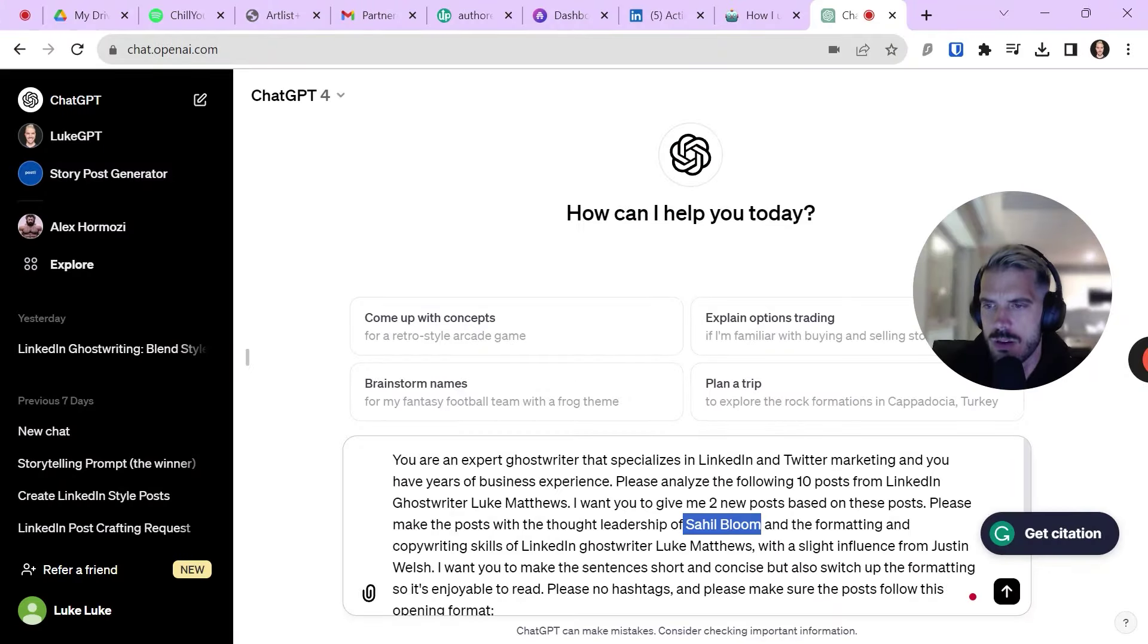
pyautogui.click(805, 524)
pyautogui.moveTo(522, 546); pyautogui.dragTo(752, 546)
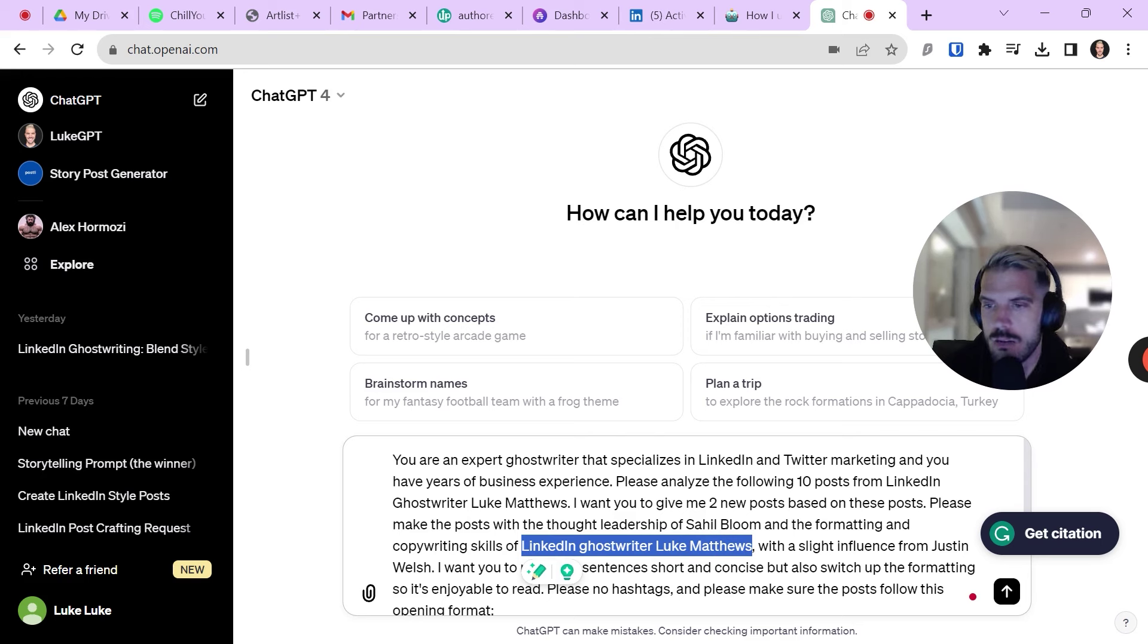
pyautogui.click(469, 545)
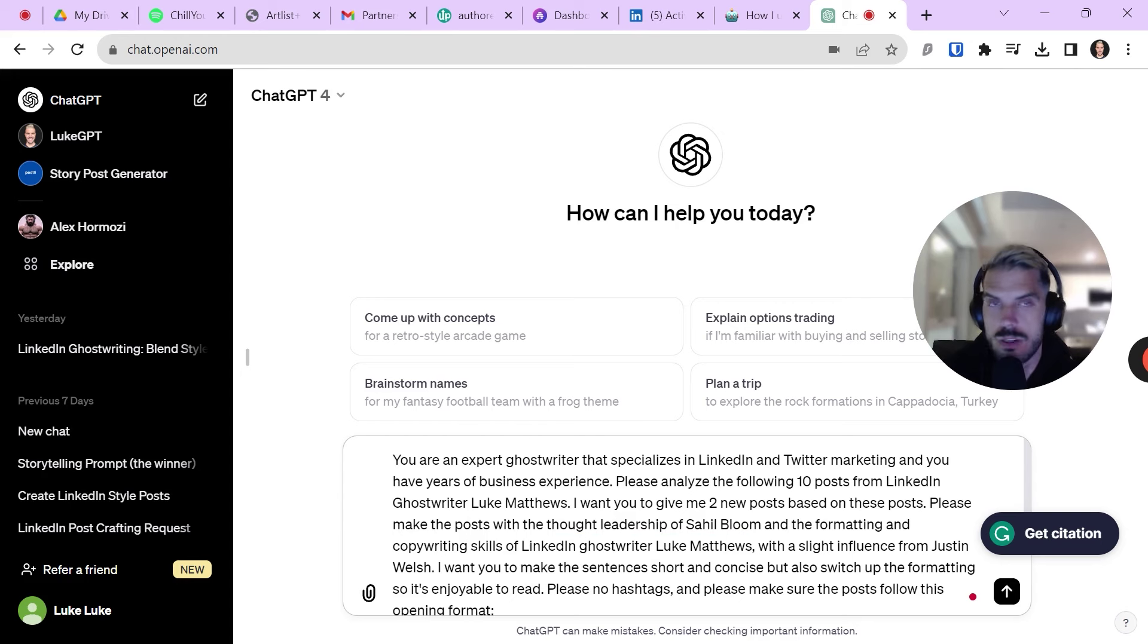
pyautogui.scroll(-3, 688, 526)
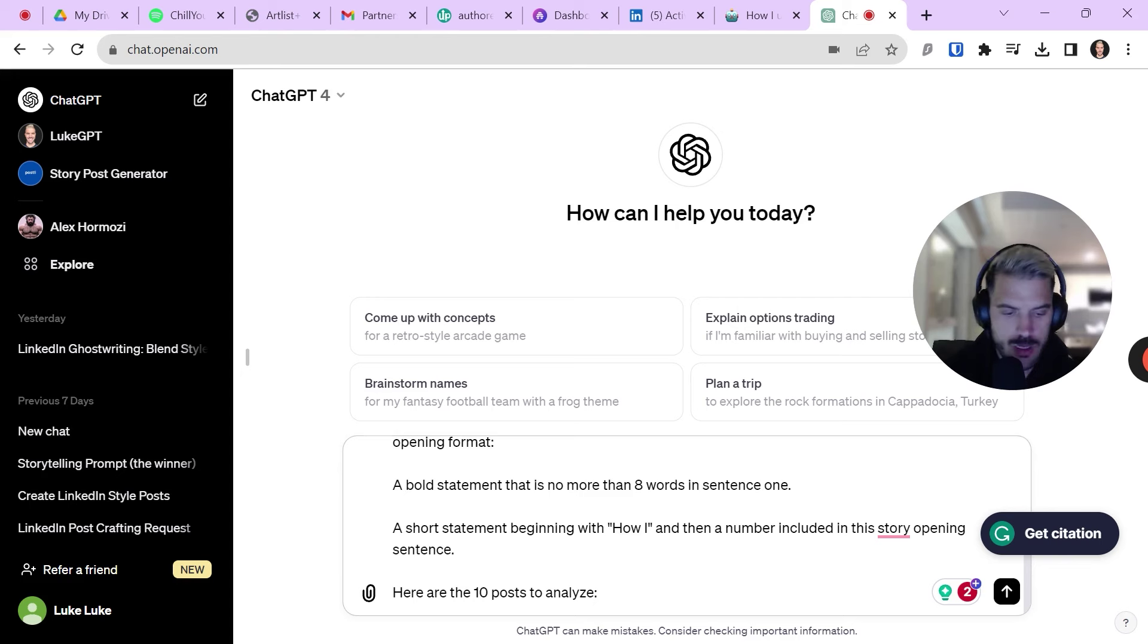
# Append the ten sample posts below 'Here are the 10 posts to analyze:' and send the request.
pyautogui.hotkey('shift', 'Return')
pyautogui.hotkey('shift', 'Return')
pyautogui.hotkey('ctrl', 'v')
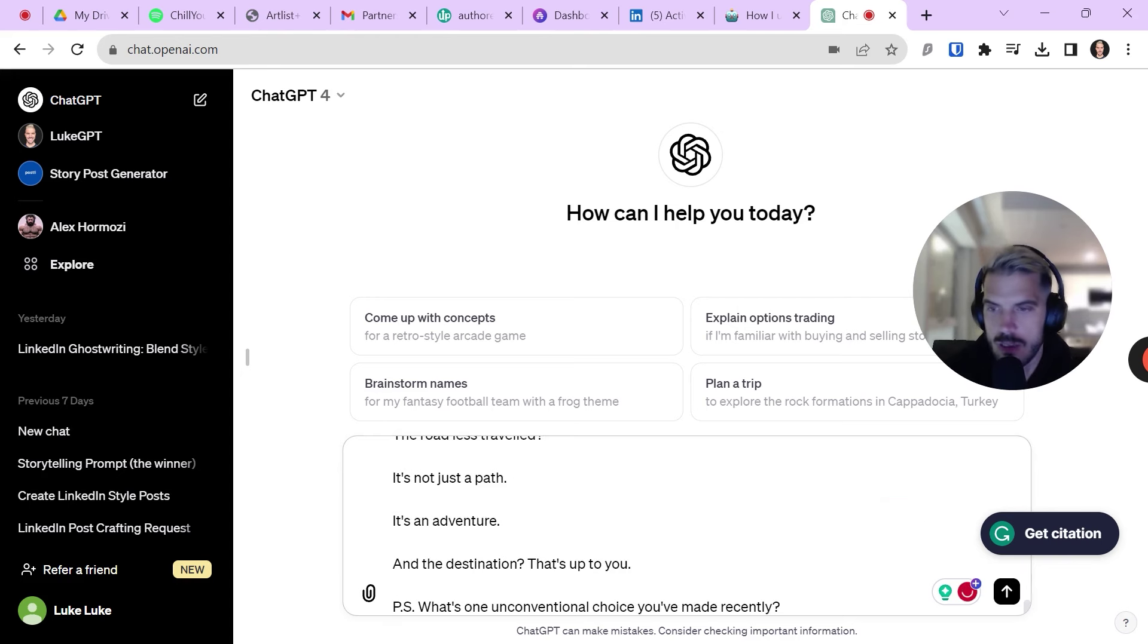
pyautogui.press('Return')
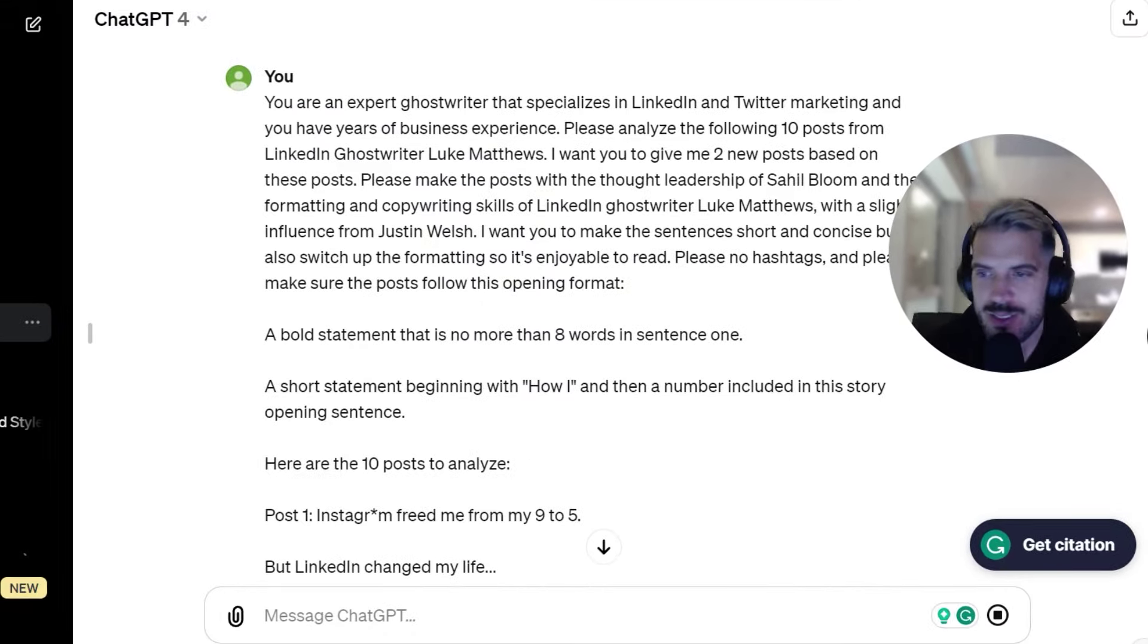
# Jump to the end of the reply and read through generated Post 1 and Post 2.
pyautogui.click(604, 547)
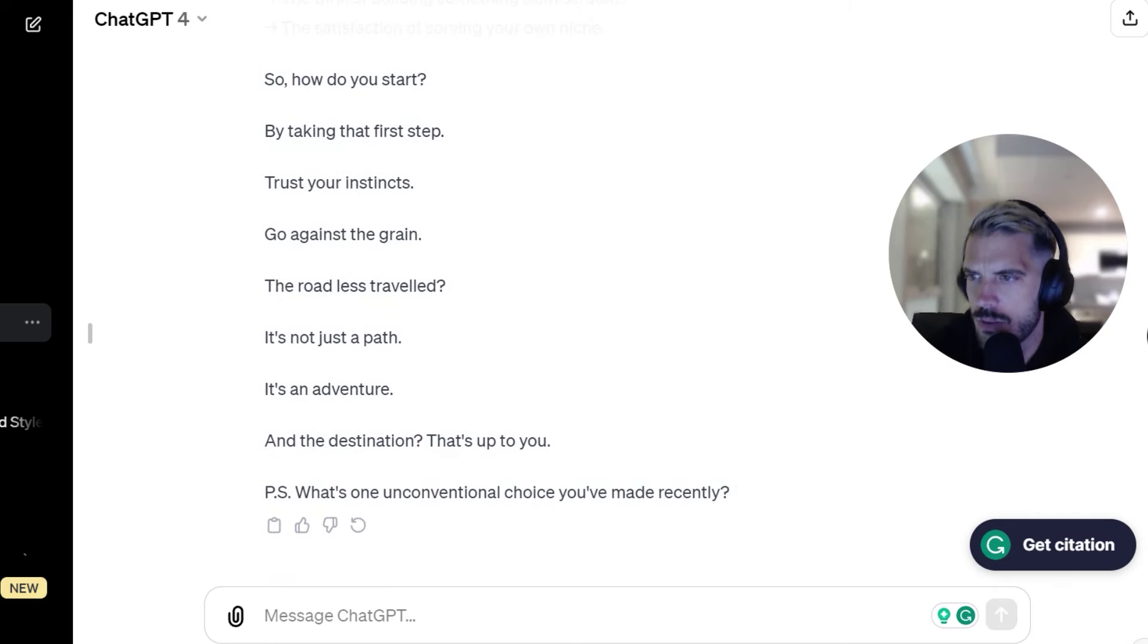
pyautogui.scroll(3, 460, 407)
pyautogui.scroll(4, 460, 407)
pyautogui.scroll(1, 460, 406)
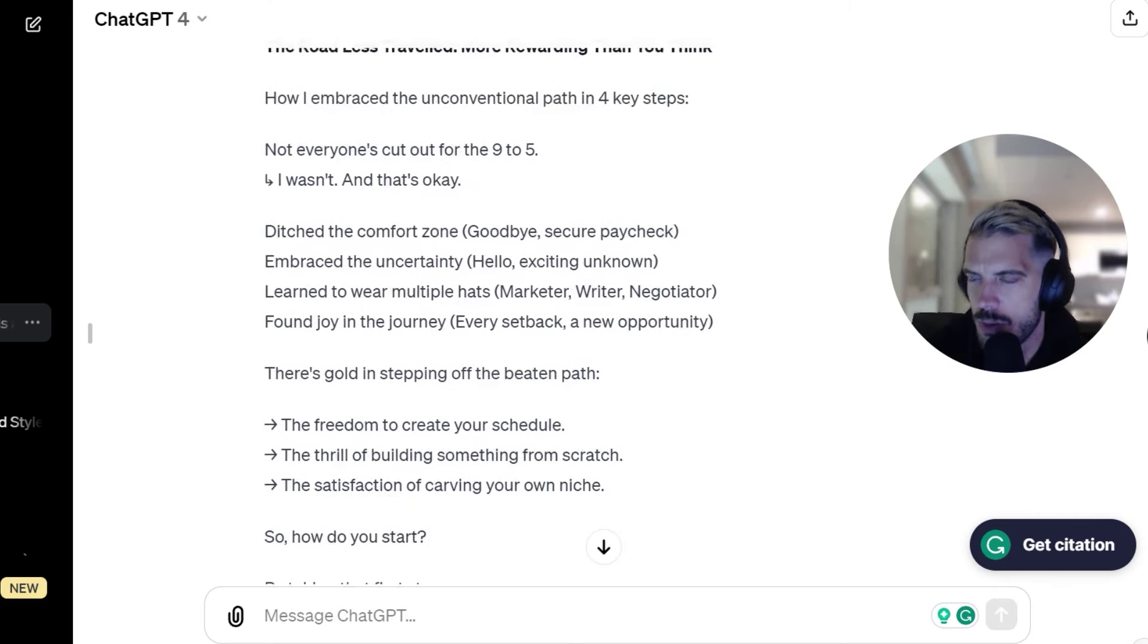
pyautogui.scroll(4, 460, 299)
pyautogui.scroll(-3, 460, 299)
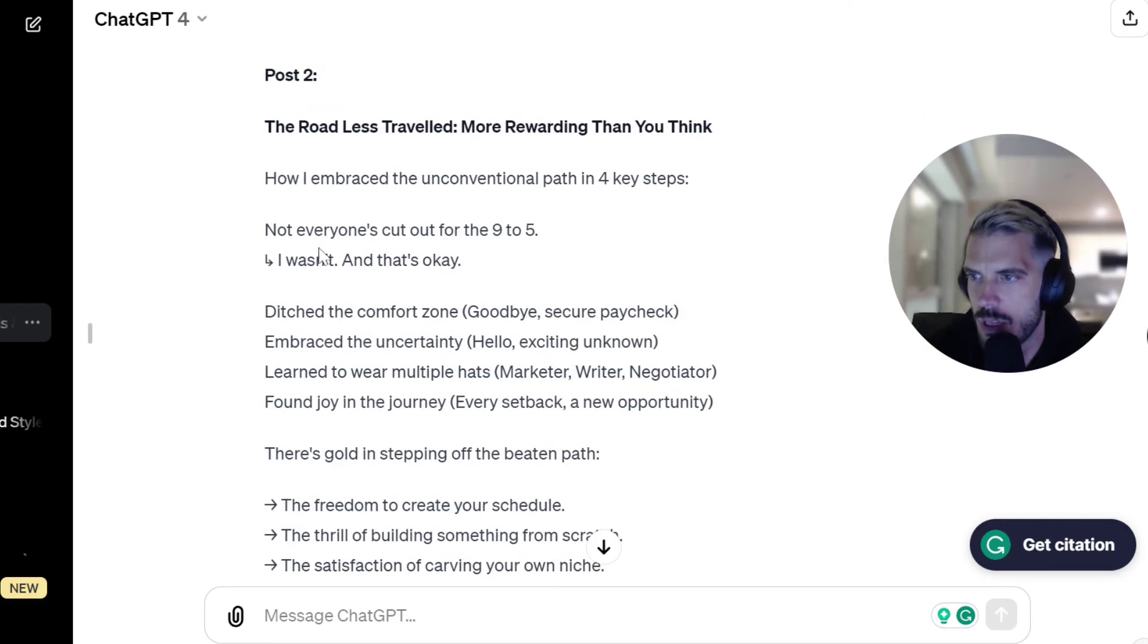
pyautogui.scroll(-2, 257, 269)
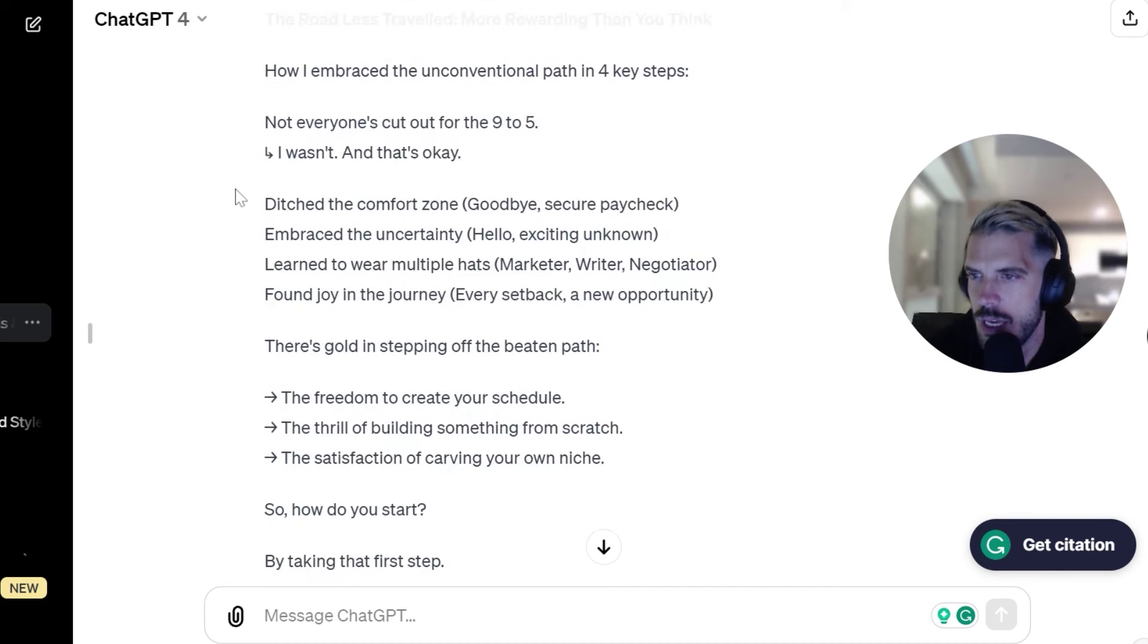
pyautogui.scroll(-2, 384, 269)
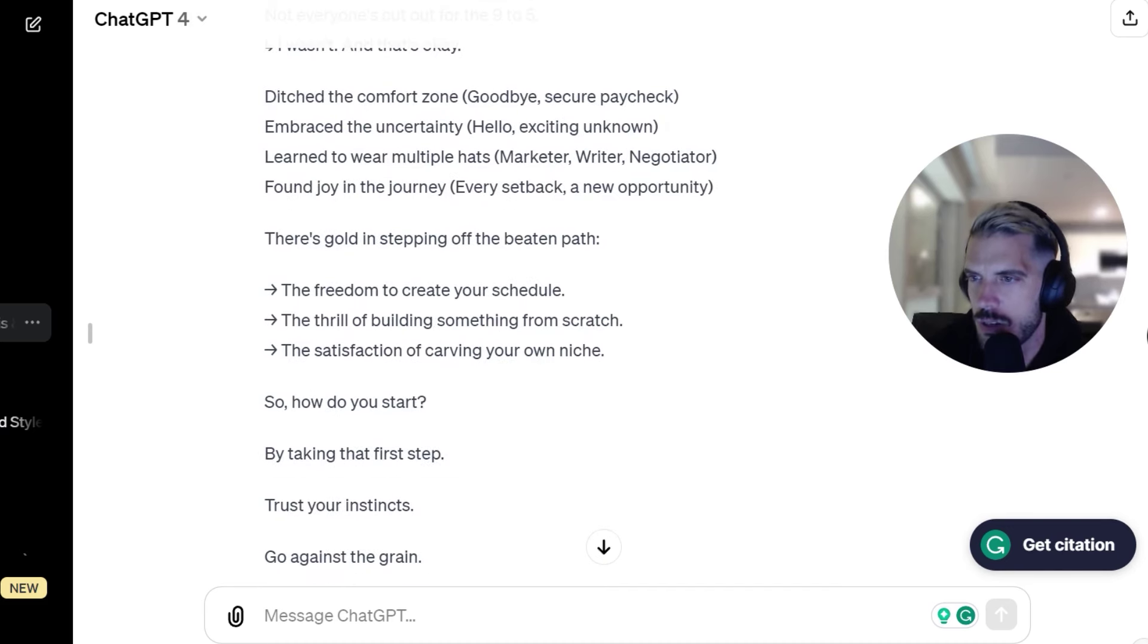
pyautogui.scroll(-2, 321, 238)
pyautogui.scroll(-2, 321, 238)
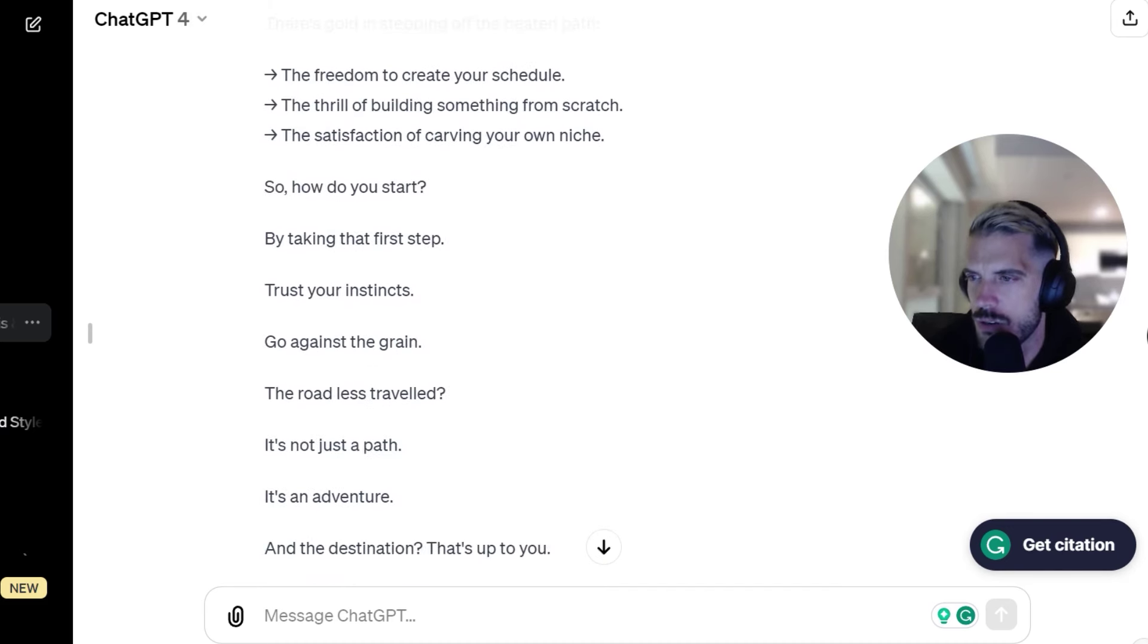
pyautogui.scroll(-2, 352, 281)
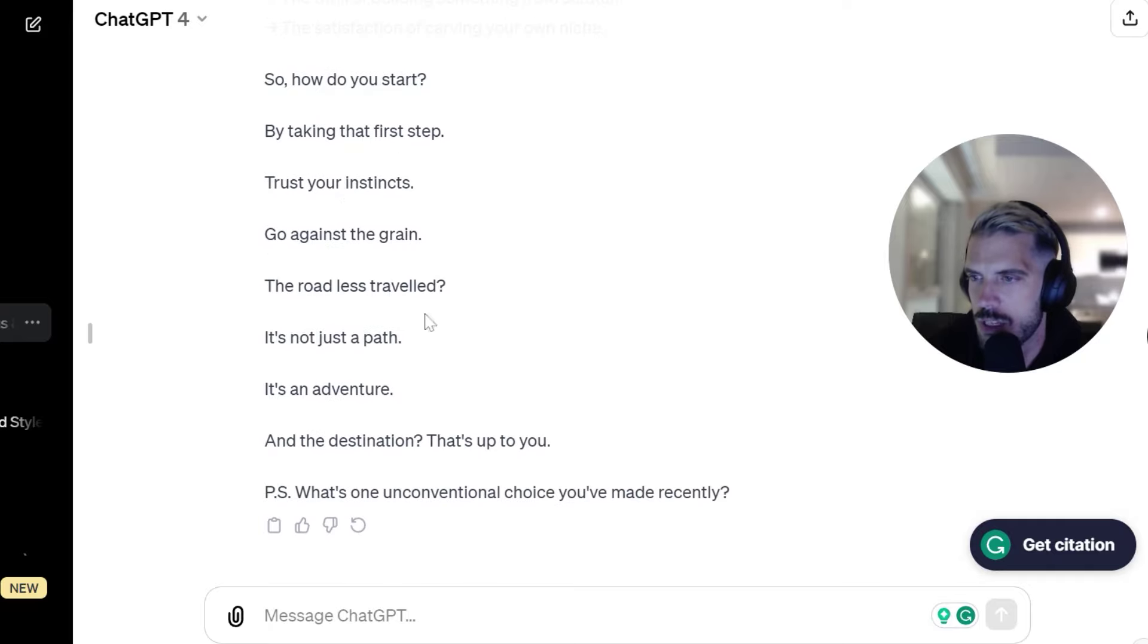
pyautogui.scroll(5, 639, 460)
pyautogui.scroll(3, 634, 460)
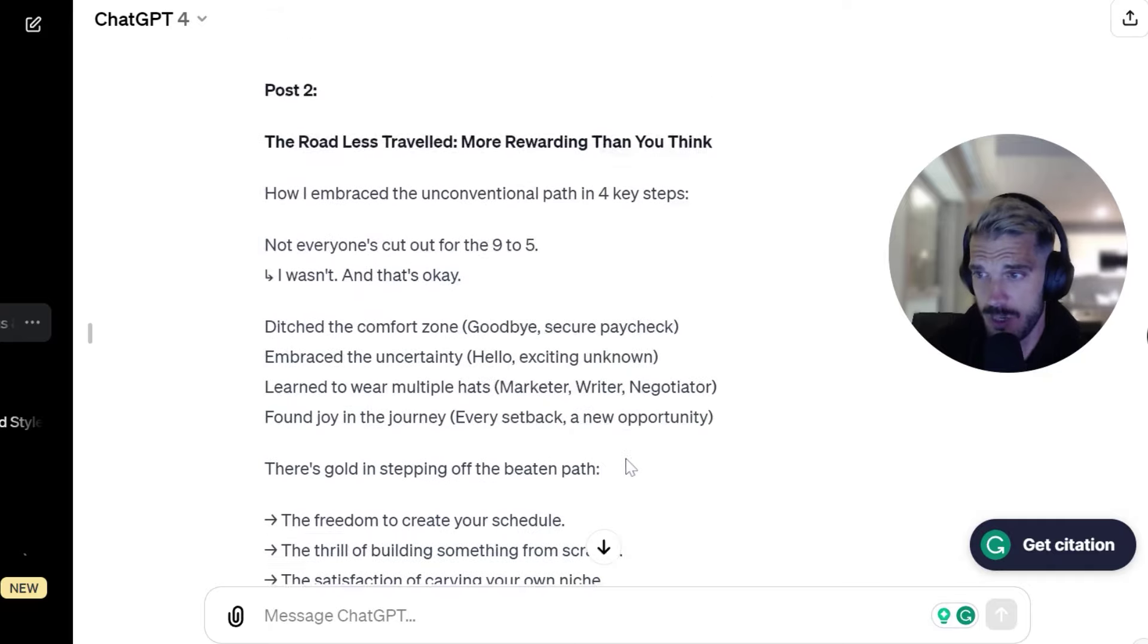
pyautogui.scroll(-2, 684, 343)
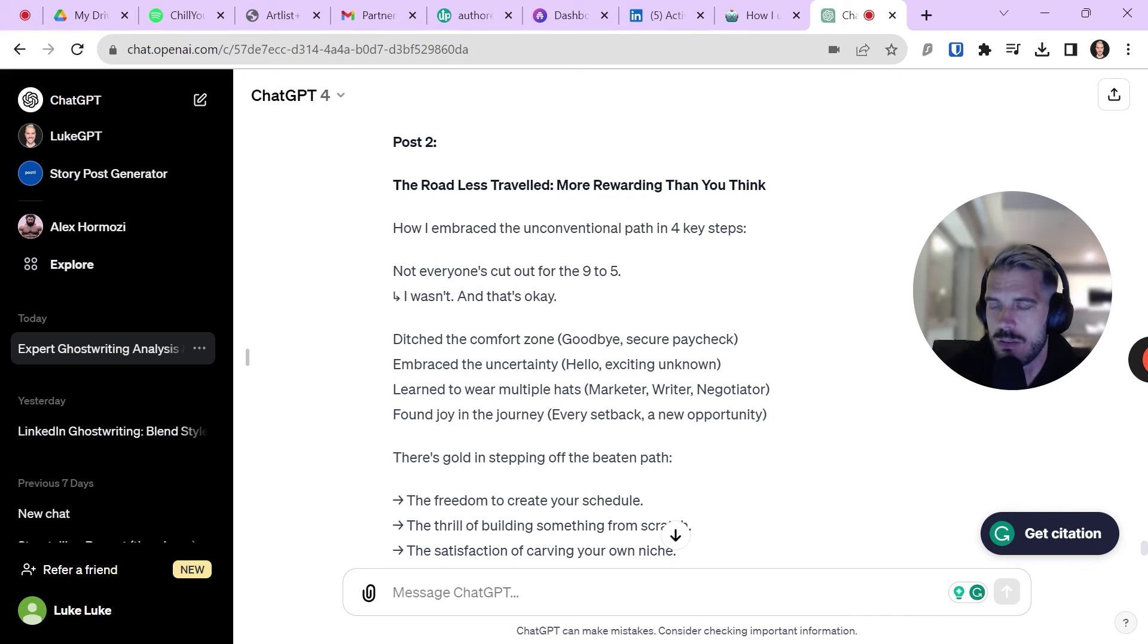
# Re-read both posts, then paste a follow-up asking to add a campervan-trip story to both.
pyautogui.scroll(2, 599, 278)
pyautogui.scroll(5, 600, 278)
pyautogui.scroll(8, 599, 278)
pyautogui.scroll(9, 599, 278)
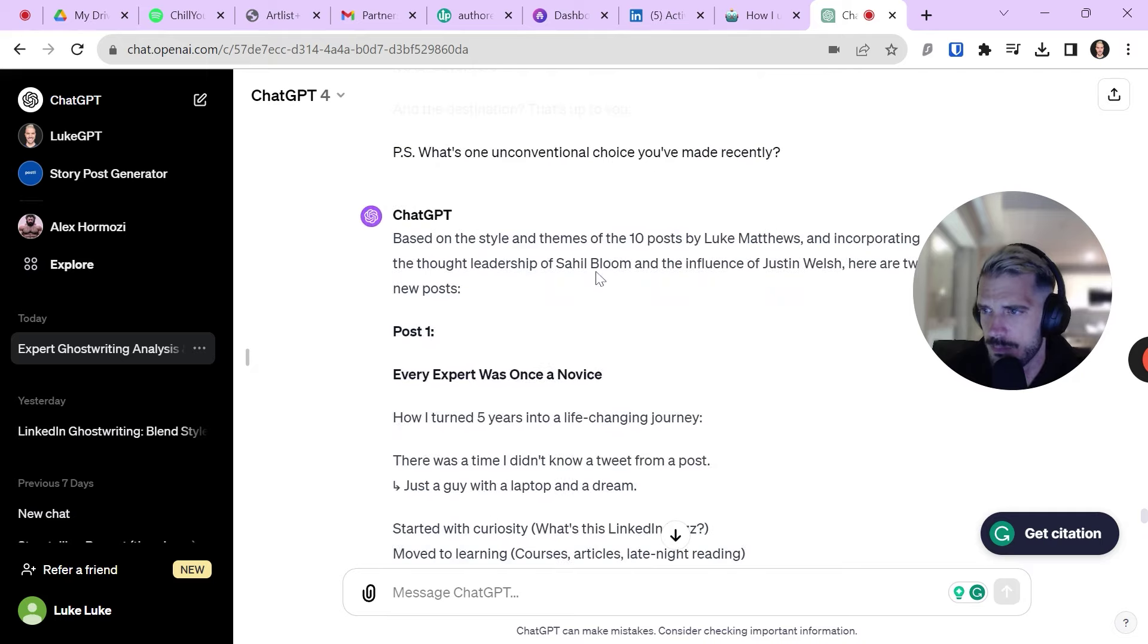
pyautogui.scroll(-1, 595, 275)
pyautogui.scroll(-4, 596, 275)
pyautogui.scroll(2, 595, 275)
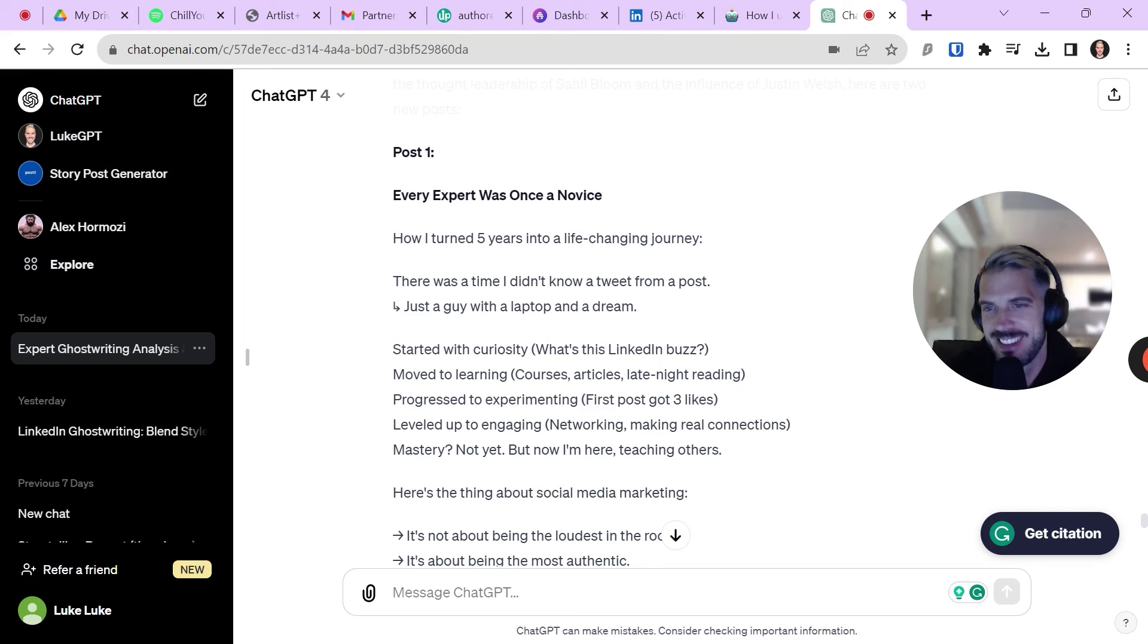
pyautogui.scroll(-2, 598, 317)
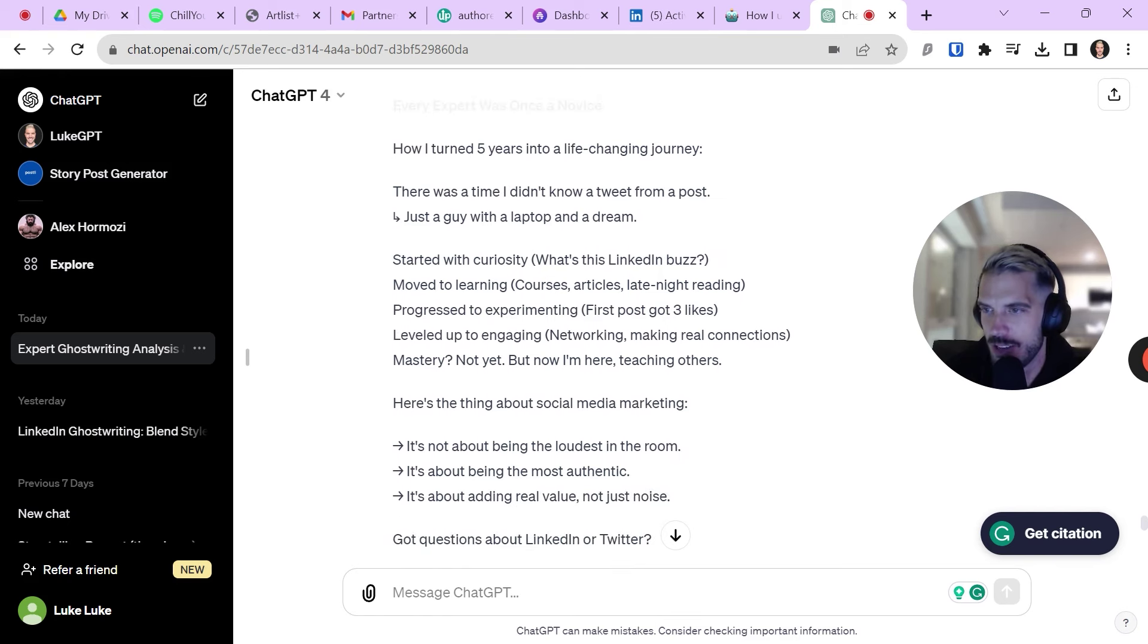
pyautogui.scroll(-2, 643, 223)
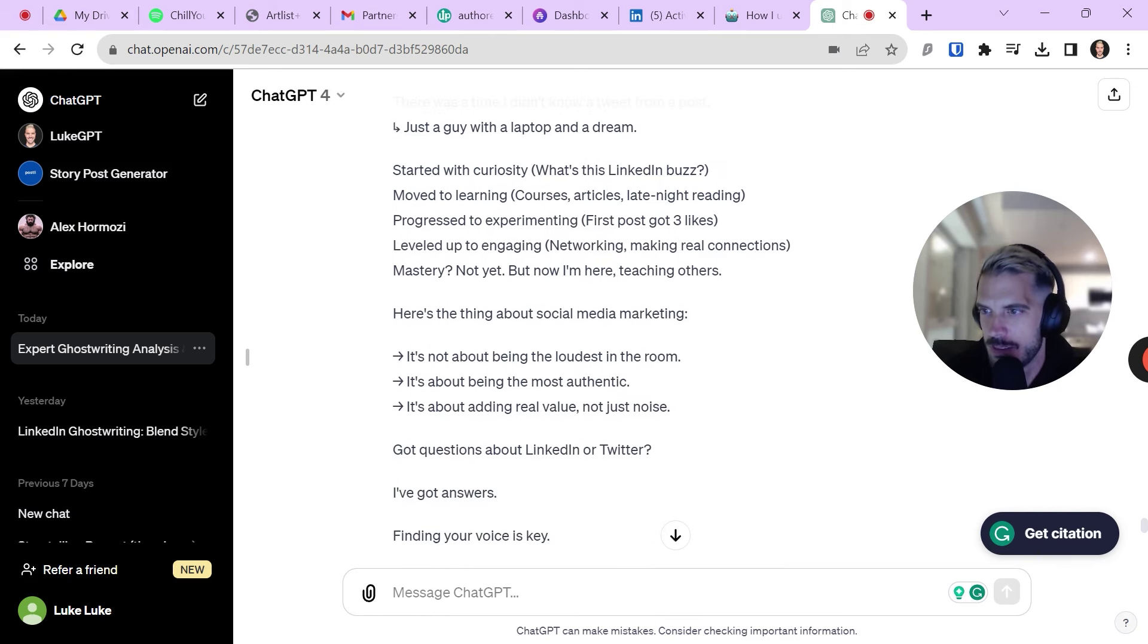
pyautogui.scroll(-2, 566, 239)
pyautogui.scroll(-5, 594, 372)
pyautogui.scroll(-5, 609, 473)
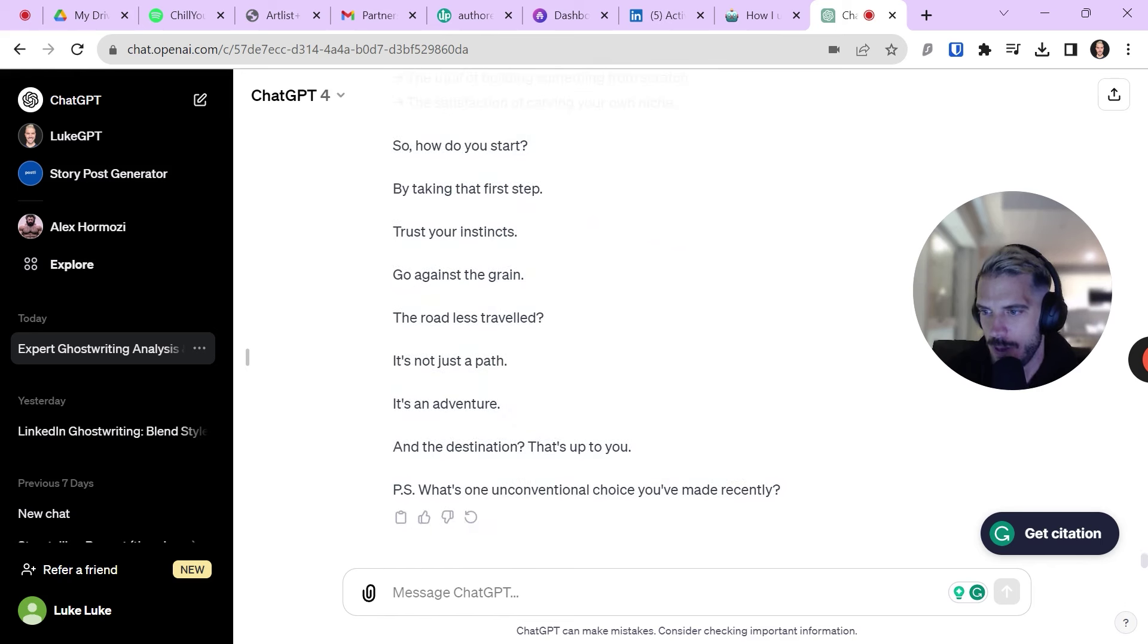
pyautogui.hotkey('ctrl', 'v')
# Check the campervan and Tootsie story paragraph in the draft, then send the follow-up.
pyautogui.scroll(3, 687, 526)
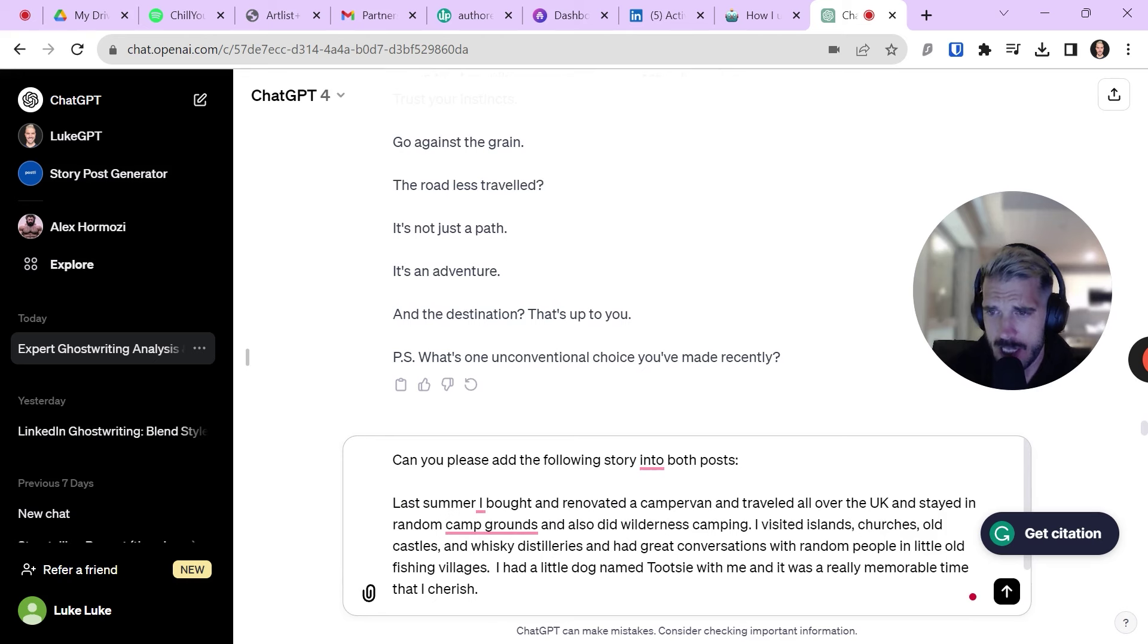
pyautogui.scroll(-1, 687, 526)
pyautogui.moveTo(481, 529)
pyautogui.mouseDown()
pyautogui.moveTo(392, 464)
pyautogui.moveTo(393, 442)
pyautogui.mouseUp()
pyautogui.scroll(1, 688, 526)
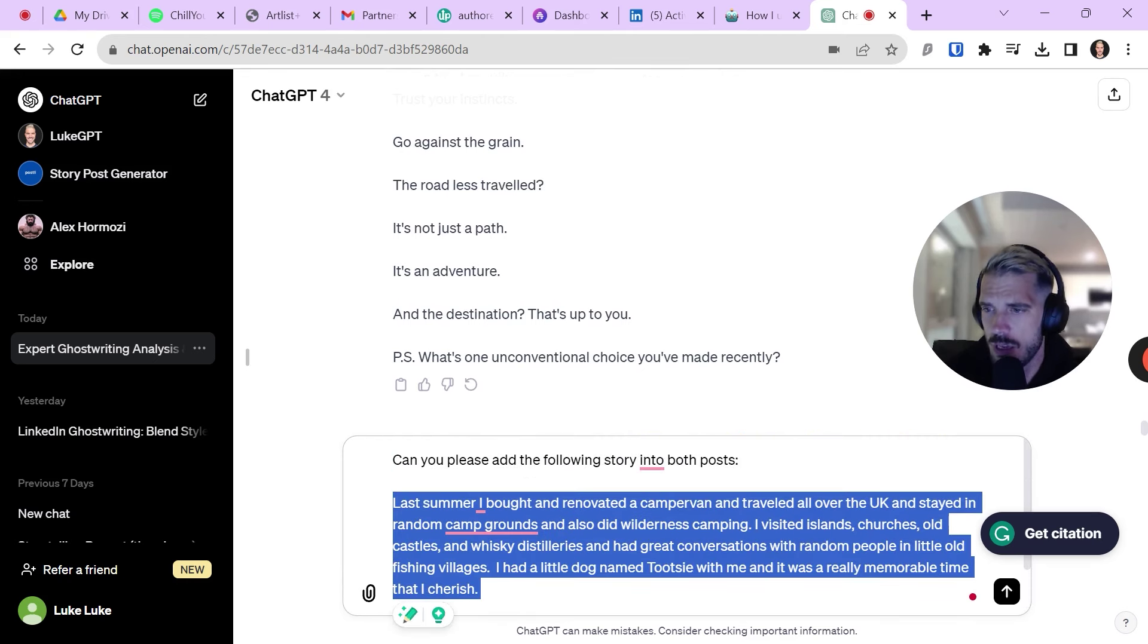
pyautogui.scroll(-1, 688, 526)
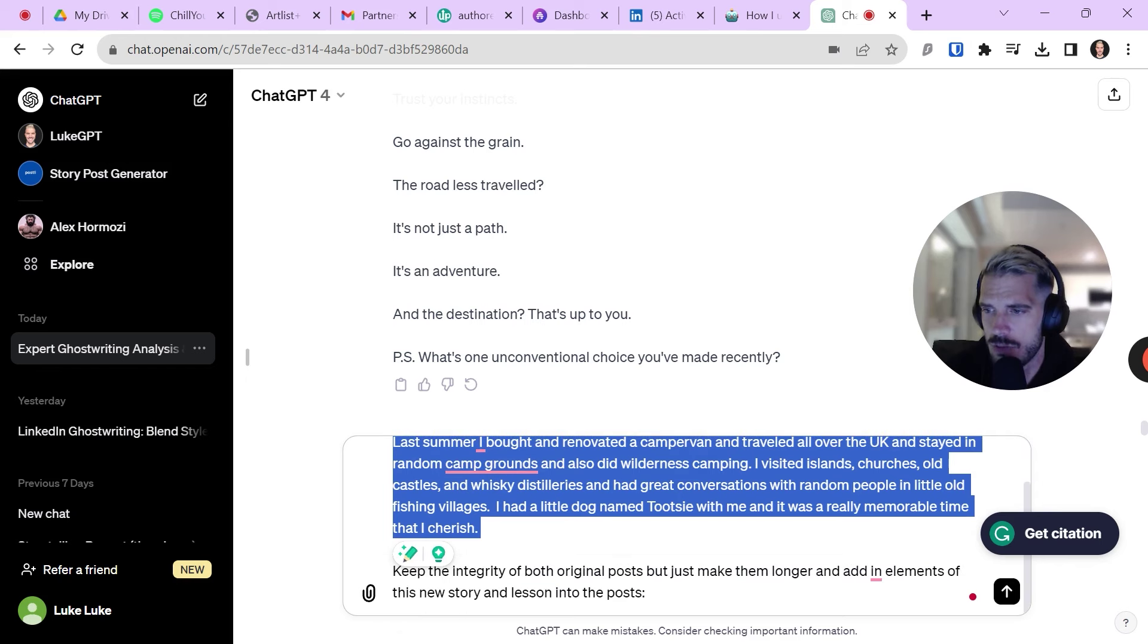
pyautogui.click(404, 559)
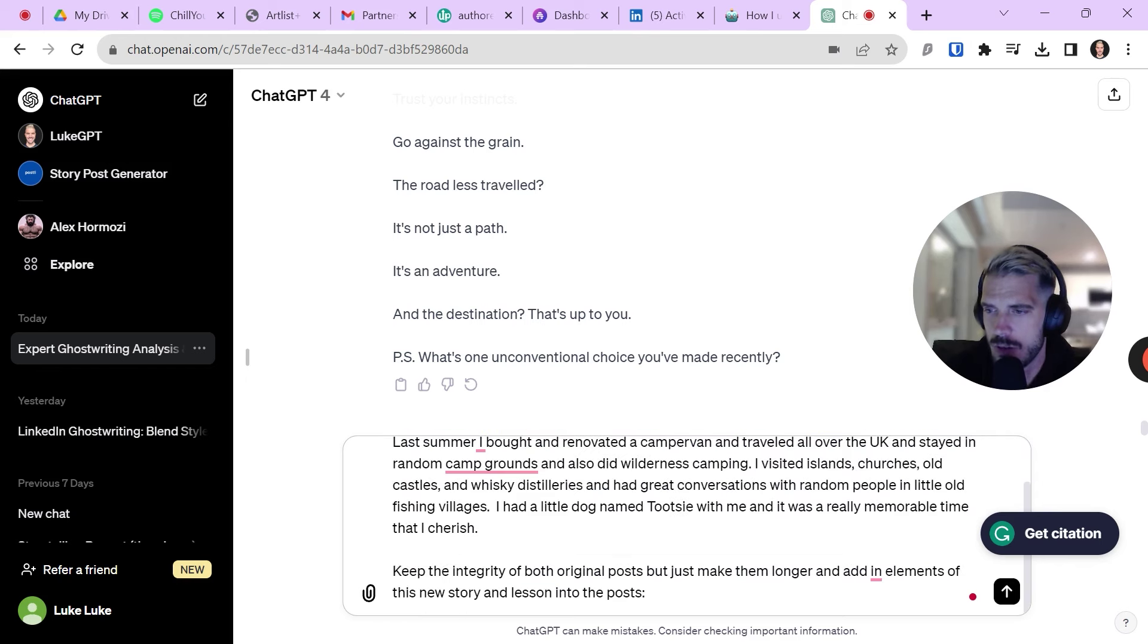
pyautogui.scroll(1, 687, 526)
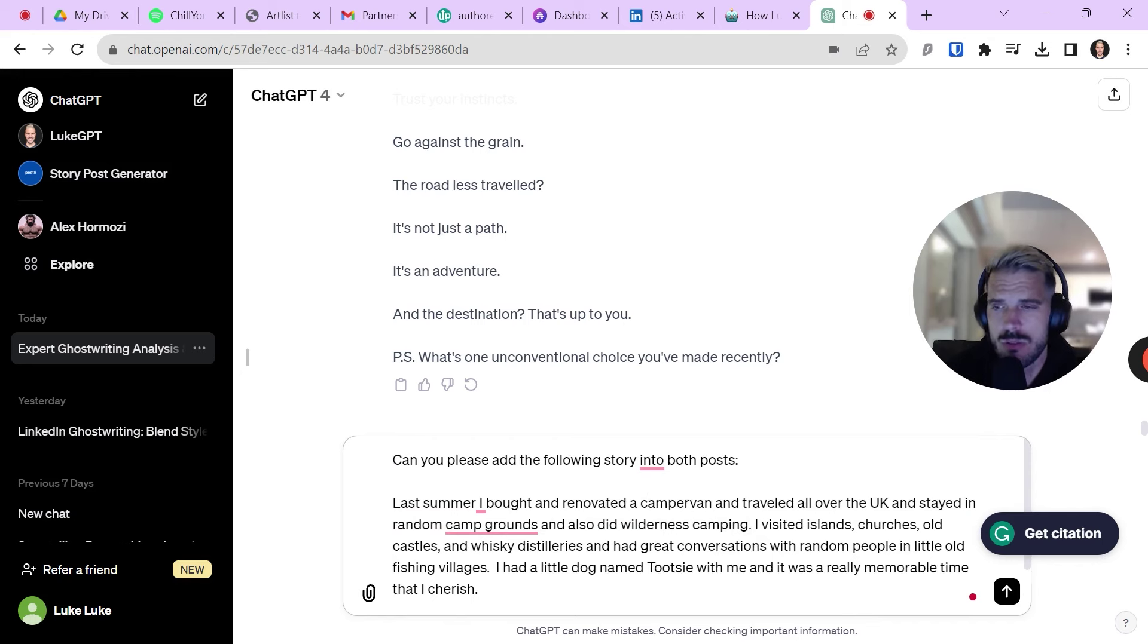
pyautogui.scroll(-1, 647, 444)
pyautogui.press('Return')
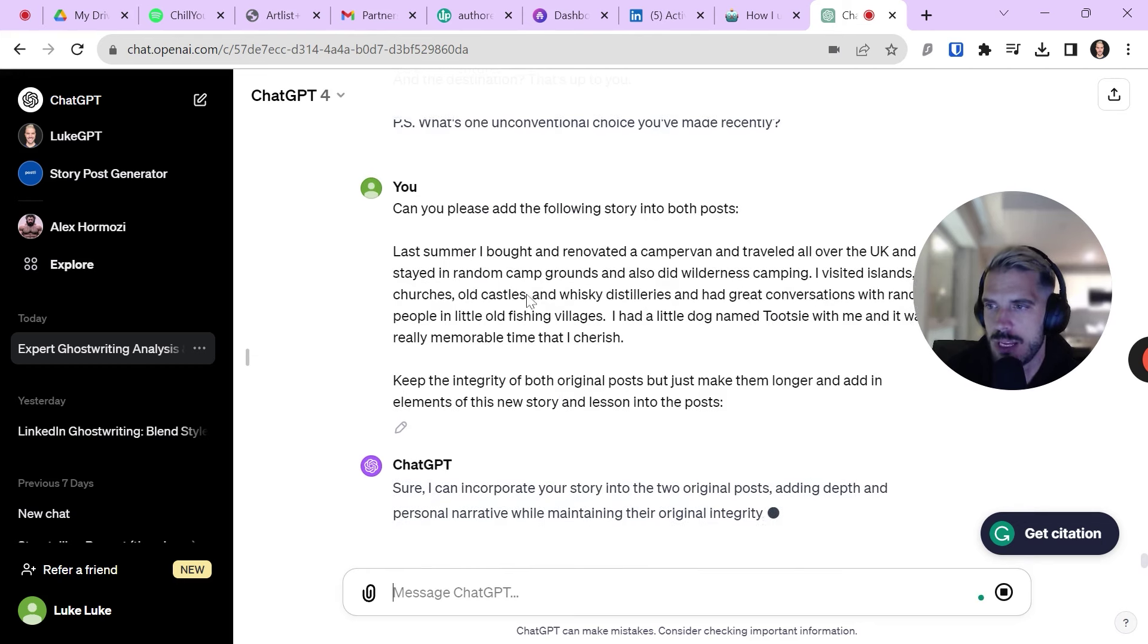
# Scroll through the streaming reply to read revised Post 1 with the campervan and Tootsie story.
pyautogui.scroll(2, 670, 352)
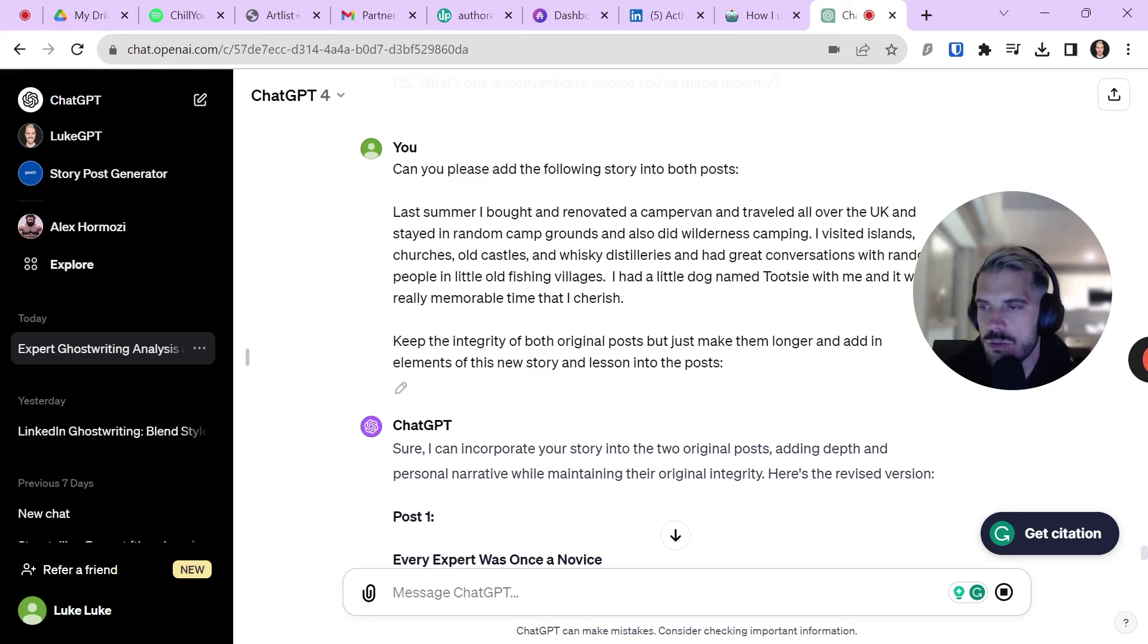
pyautogui.scroll(-3, 592, 186)
pyautogui.scroll(-1, 592, 186)
pyautogui.scroll(-1, 598, 193)
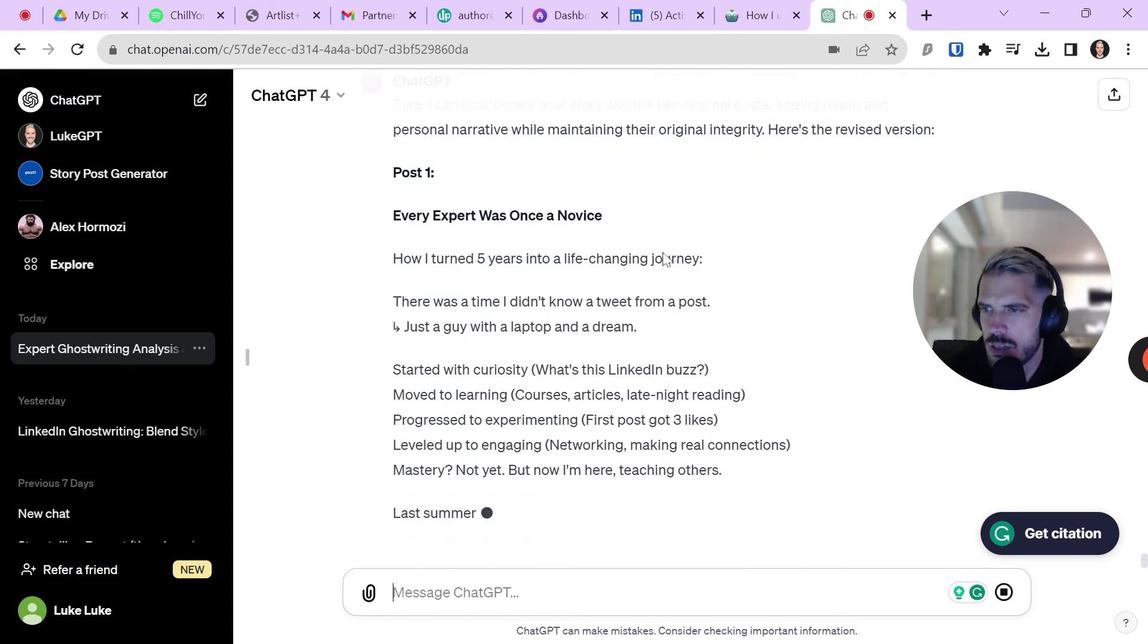
pyautogui.scroll(1, 698, 274)
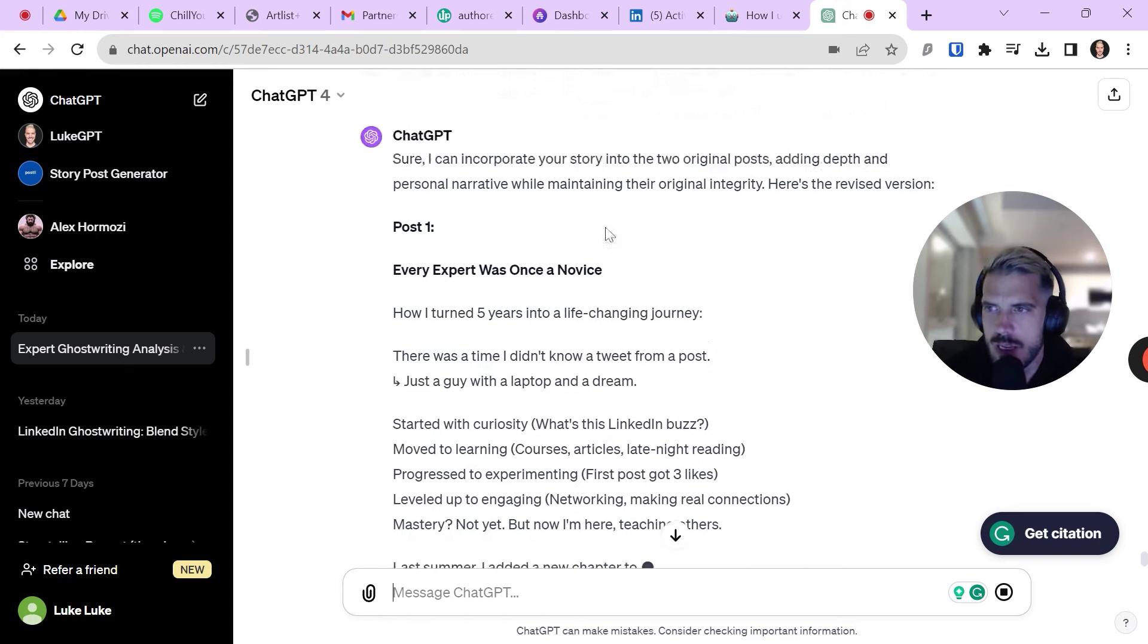
pyautogui.scroll(3, 622, 242)
pyautogui.scroll(1, 549, 212)
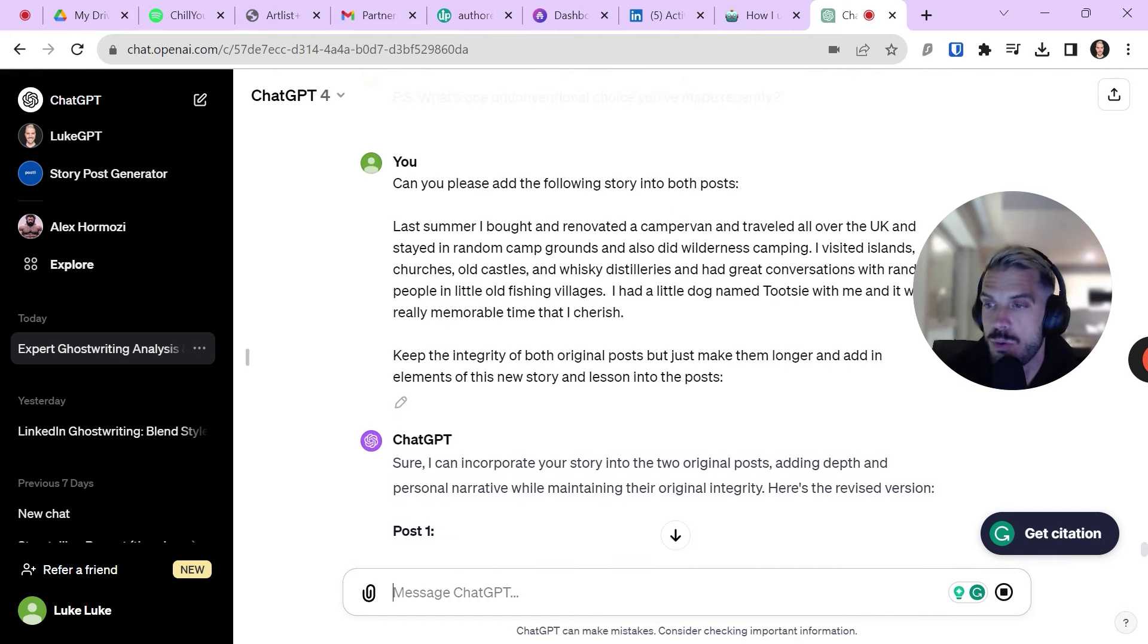
pyautogui.scroll(-5, 604, 240)
pyautogui.scroll(-3, 604, 240)
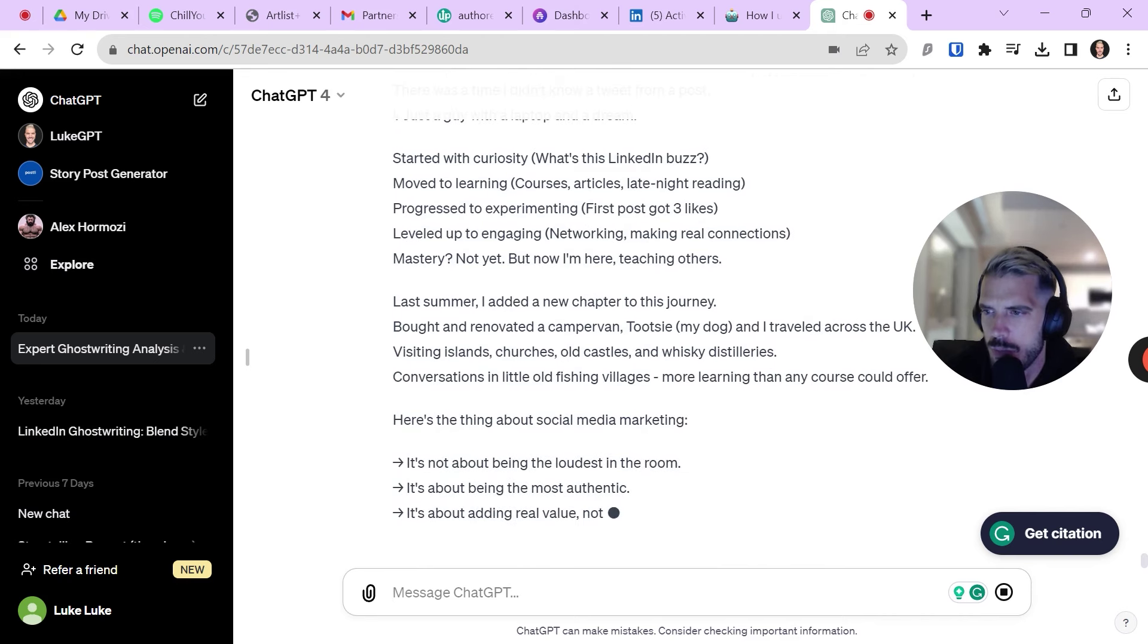
pyautogui.scroll(2, 658, 359)
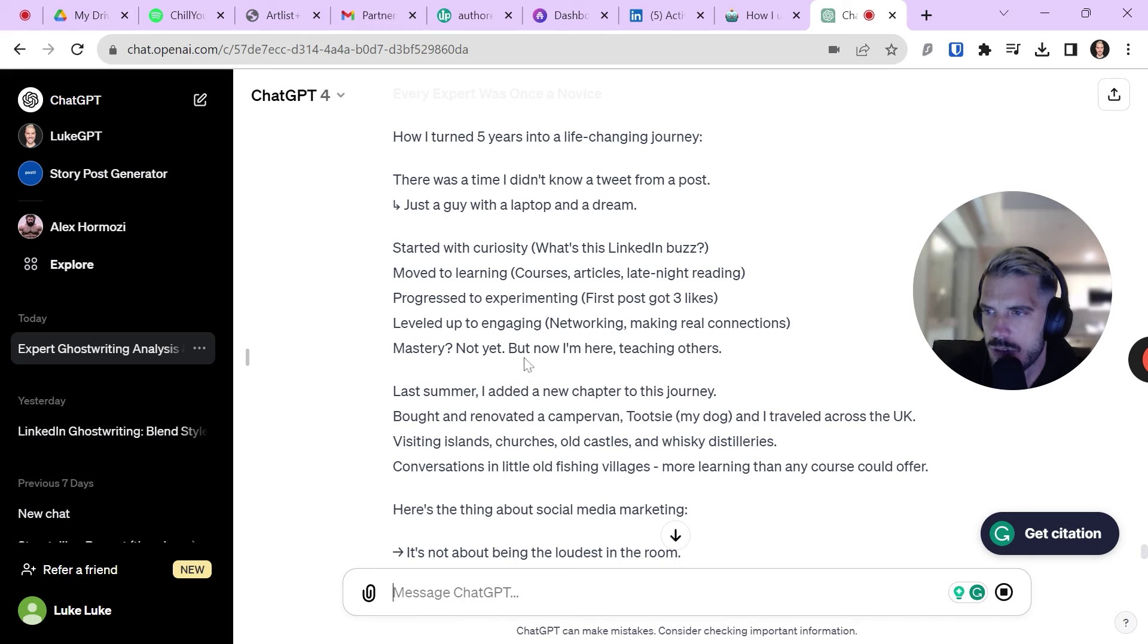
pyautogui.scroll(-3, 526, 364)
pyautogui.scroll(2, 527, 315)
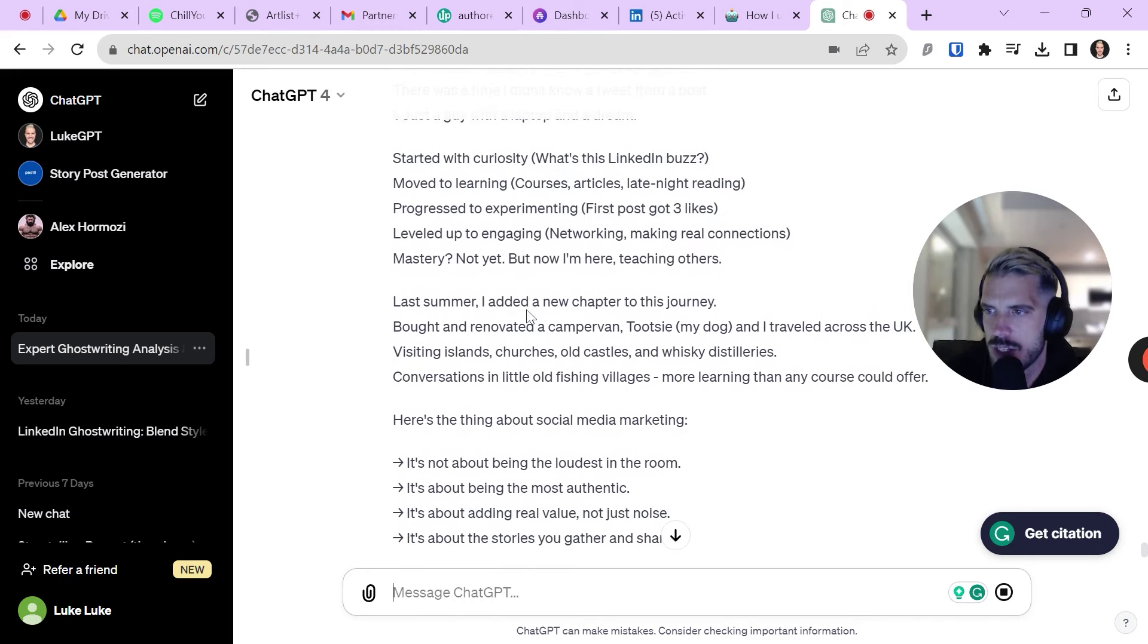
pyautogui.scroll(4, 552, 347)
pyautogui.scroll(-1, 553, 347)
pyautogui.scroll(-4, 552, 347)
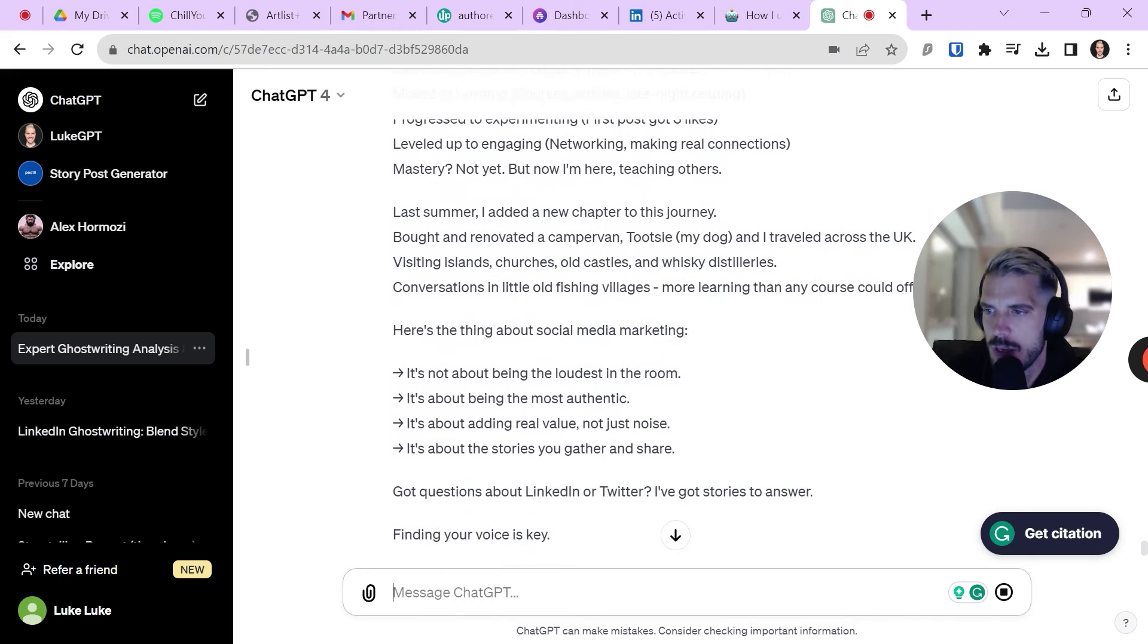
pyautogui.scroll(-3, 553, 347)
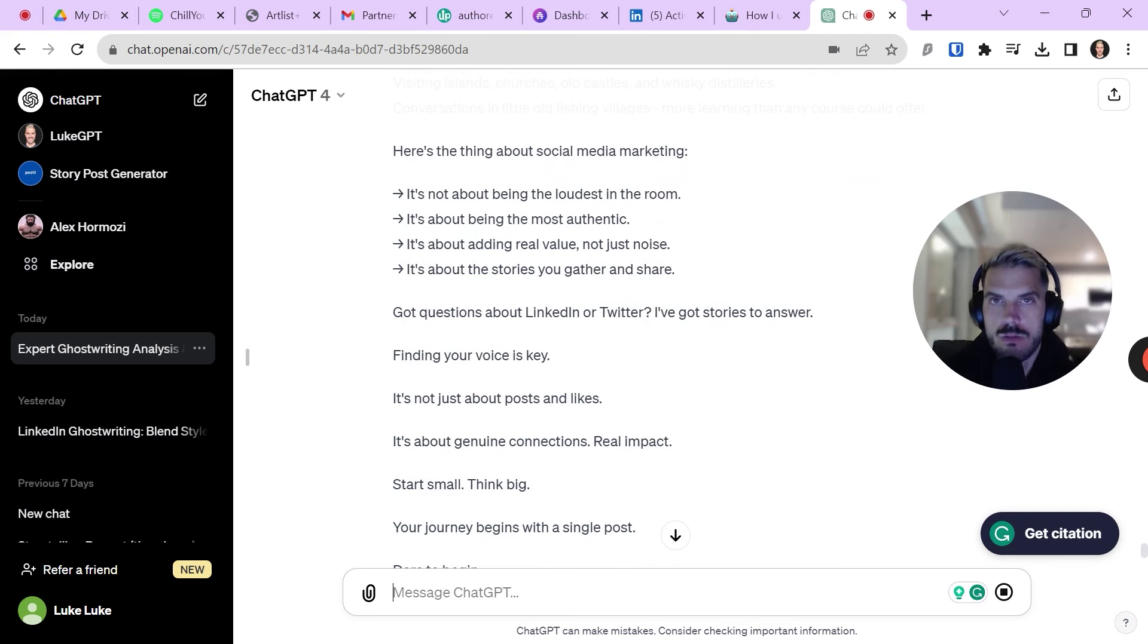
pyautogui.scroll(-3, 667, 347)
pyautogui.scroll(-2, 667, 347)
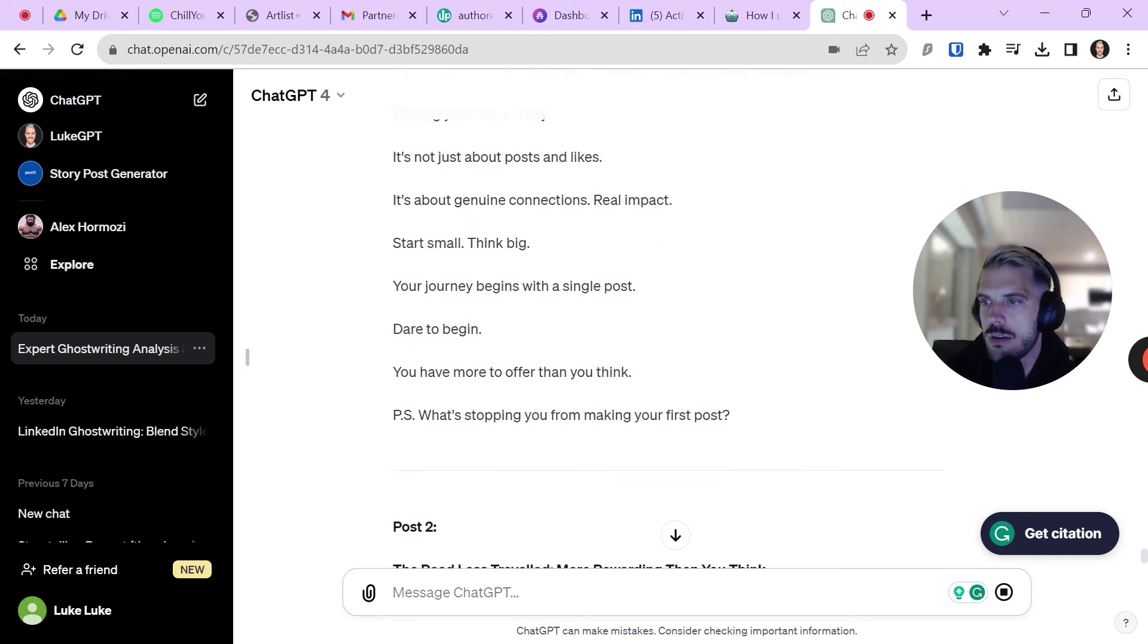
pyautogui.scroll(-3, 667, 347)
pyautogui.scroll(-1, 667, 347)
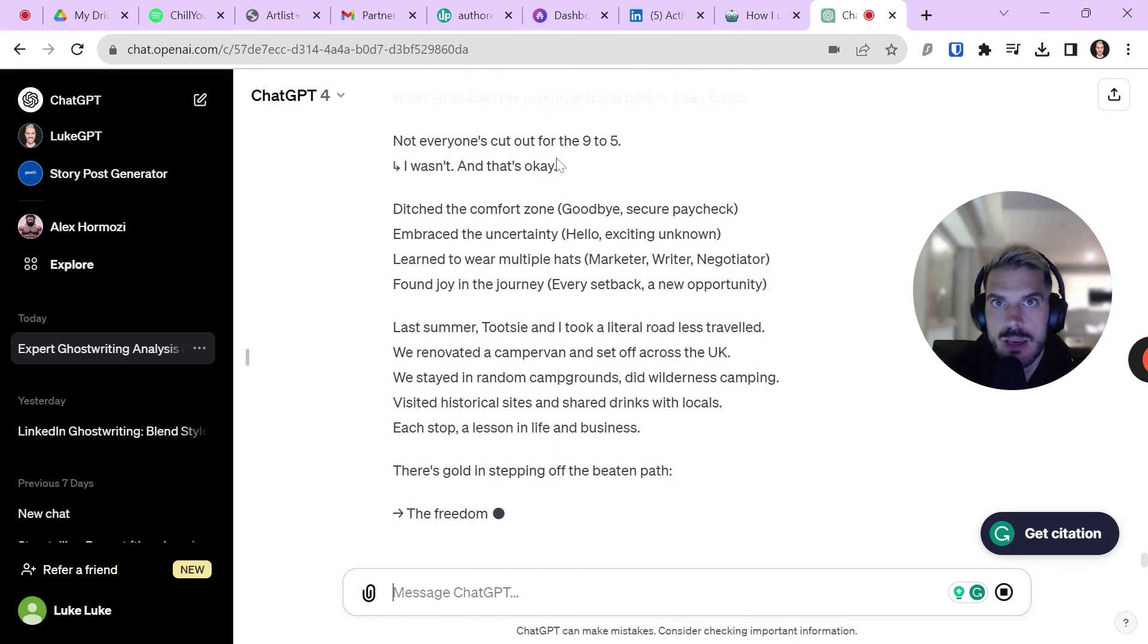
# Read the finished revised Post 2, including its UK campervan story lines and closing P.S. question.
pyautogui.scroll(3, 513, 227)
pyautogui.scroll(-3, 496, 235)
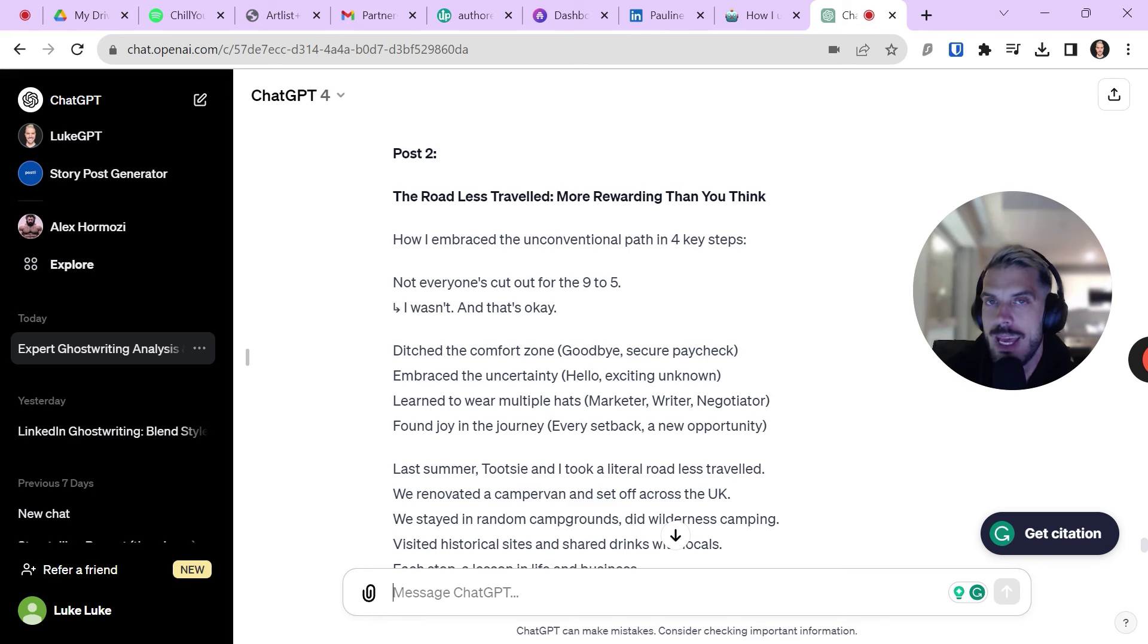
pyautogui.scroll(-2, 335, 487)
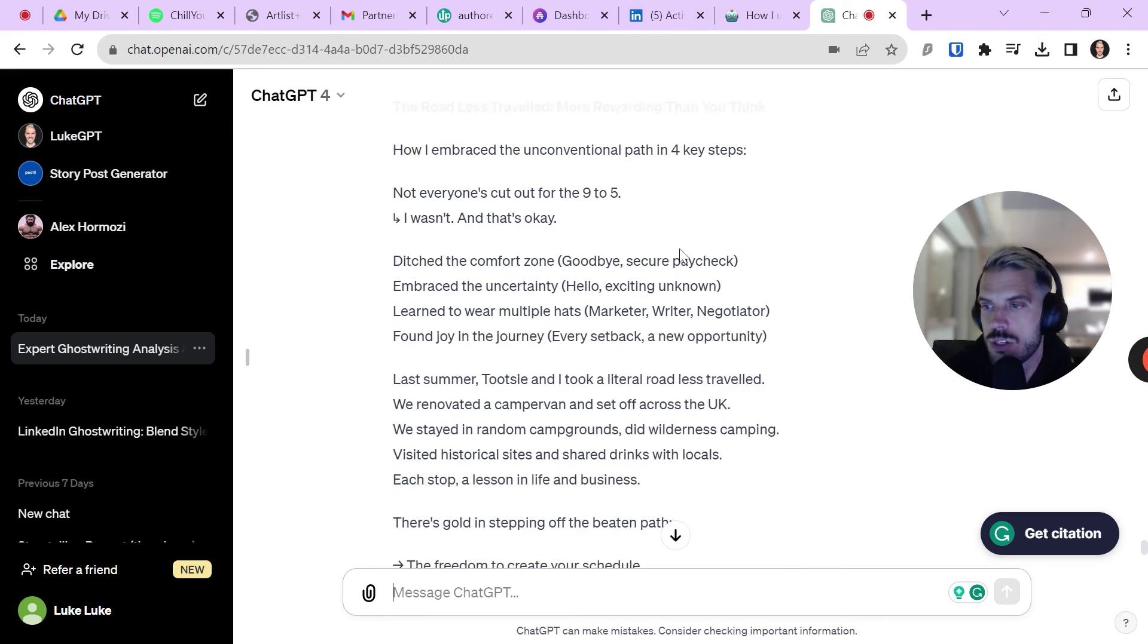
pyautogui.scroll(-2, 335, 486)
pyautogui.scroll(-2, 562, 533)
pyautogui.scroll(-2, 561, 533)
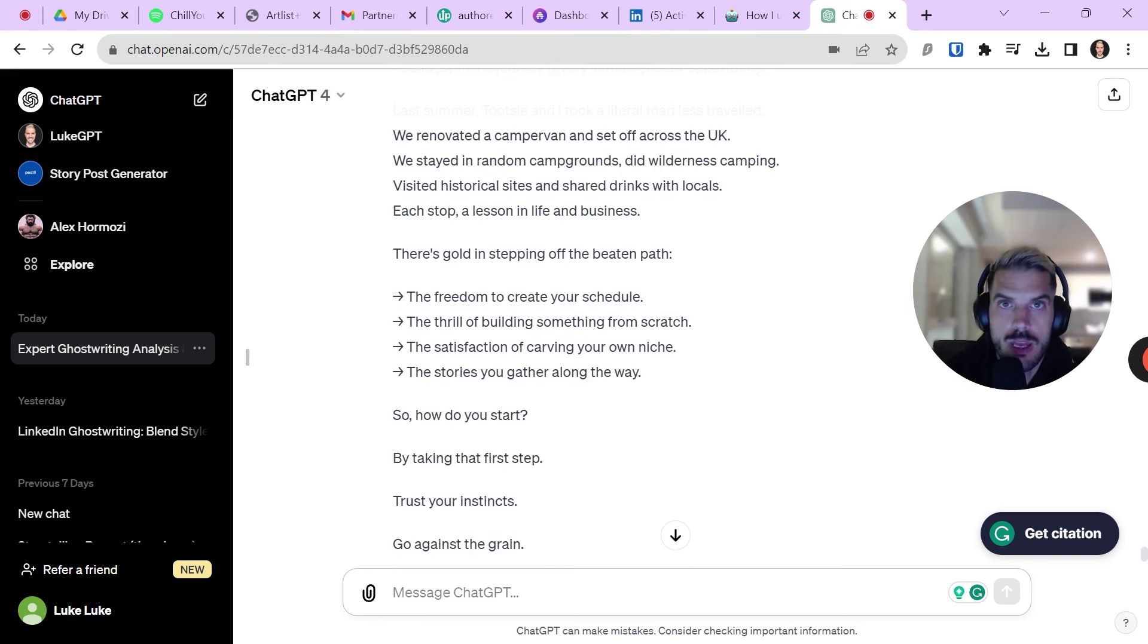
pyautogui.scroll(-2, 568, 337)
pyautogui.scroll(-4, 568, 337)
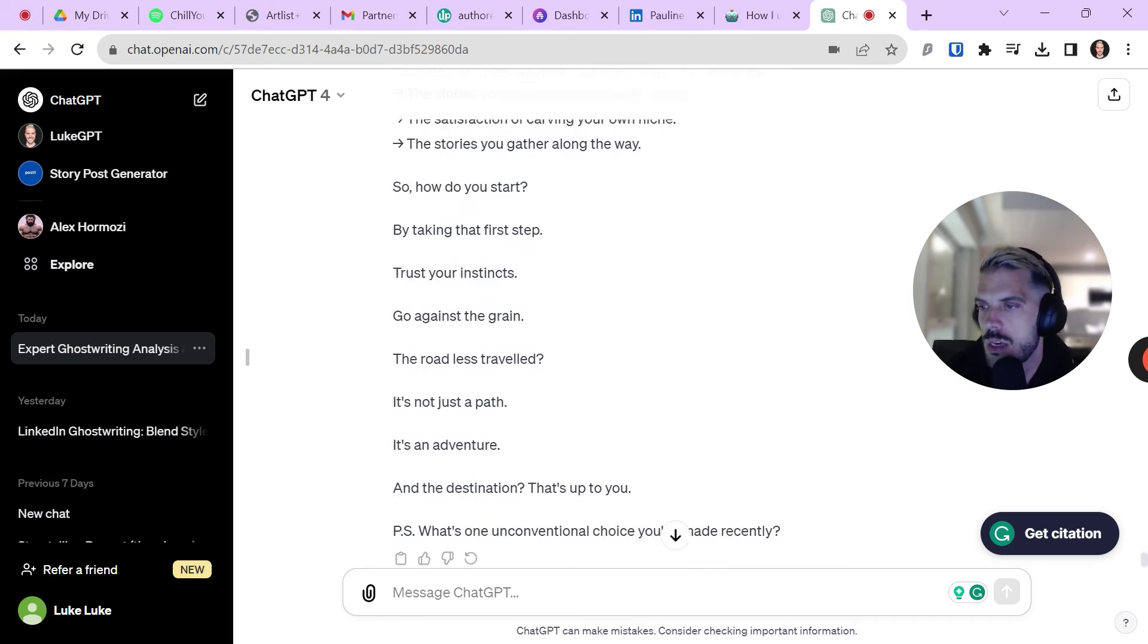
pyautogui.scroll(-1, 567, 337)
pyautogui.scroll(5, 568, 338)
pyautogui.scroll(5, 568, 337)
pyautogui.scroll(2, 528, 259)
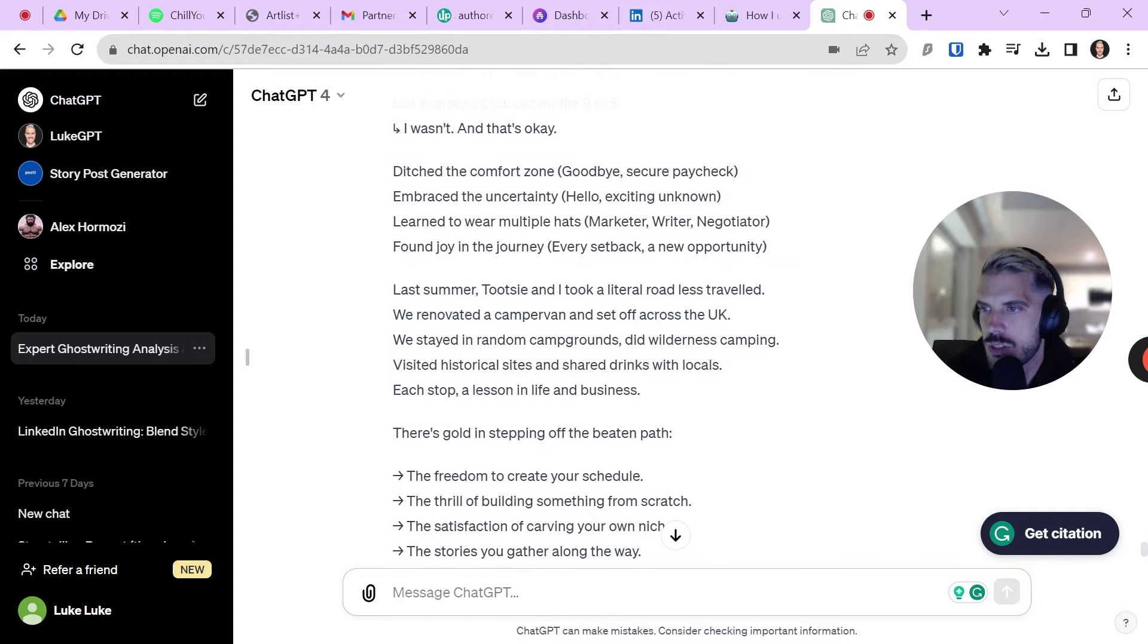
pyautogui.scroll(3, 541, 350)
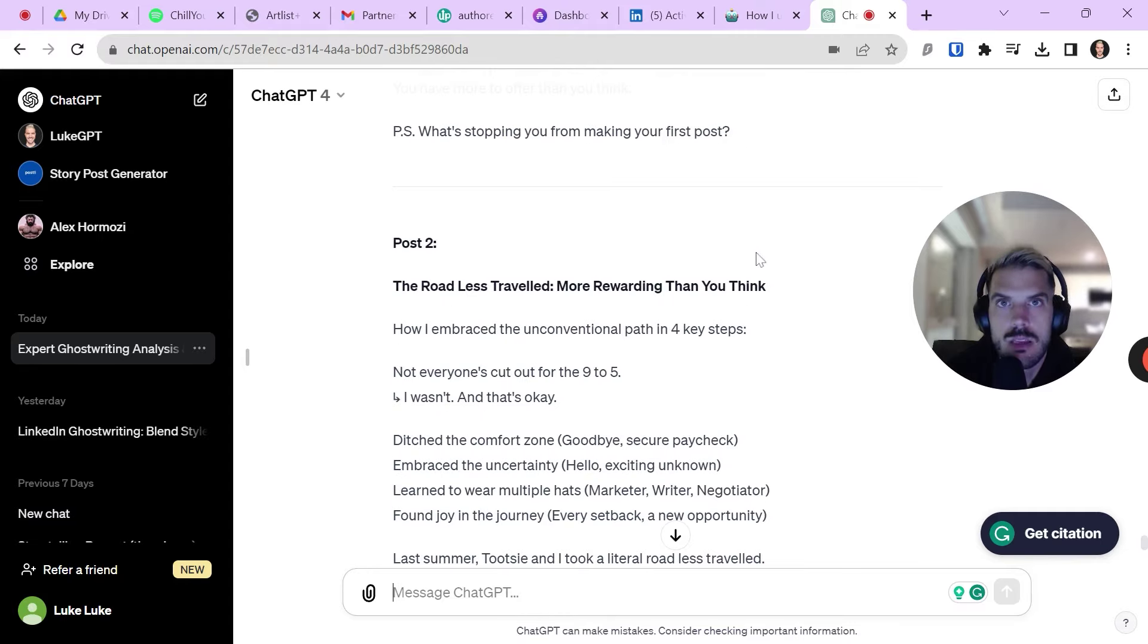
pyautogui.scroll(-2, 738, 252)
pyautogui.scroll(-6, 733, 264)
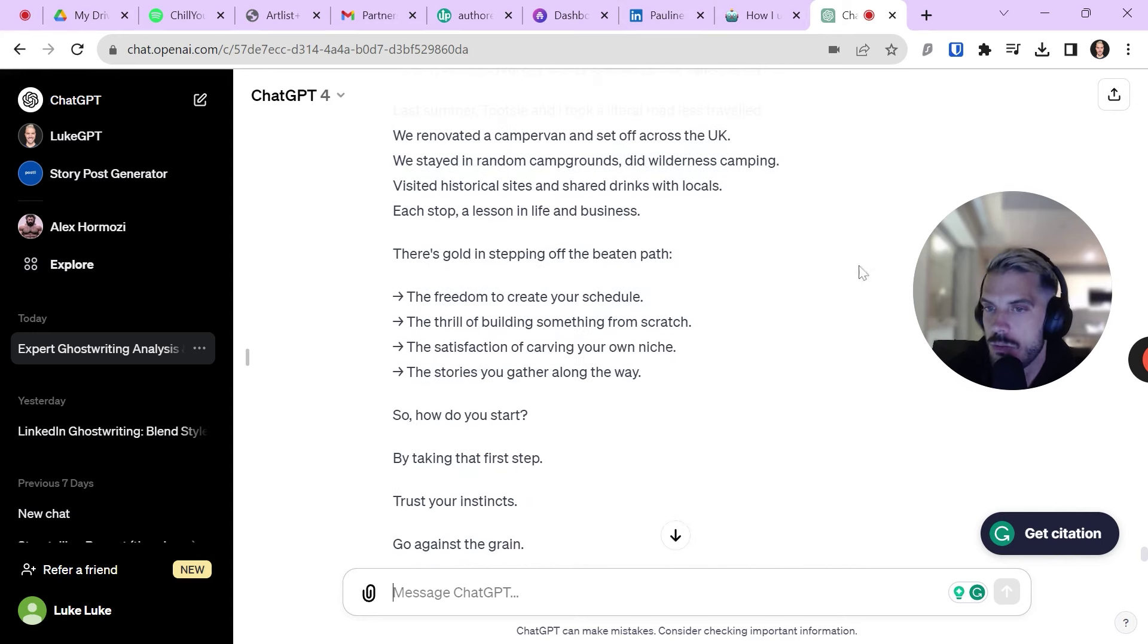